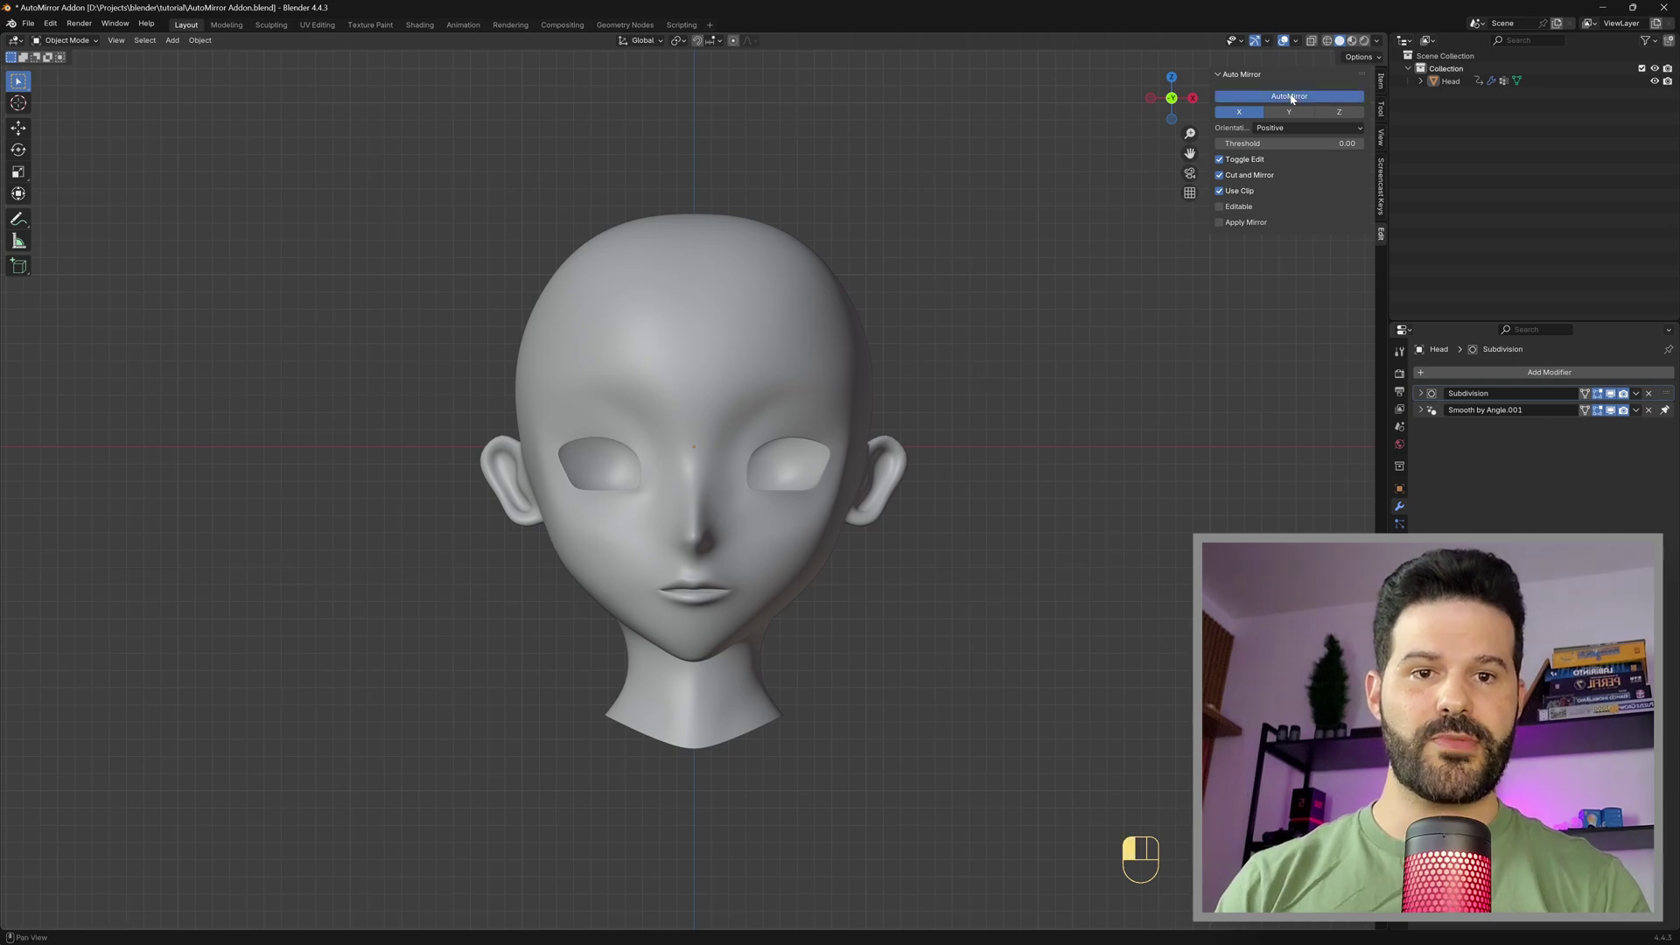
Step: Reshape the head's cheek by moving a face with proportional editing
{"action": "key", "text": "3"}
{"action": "left_click", "coordinate": [801, 569]}
{"action": "key", "text": "g"}
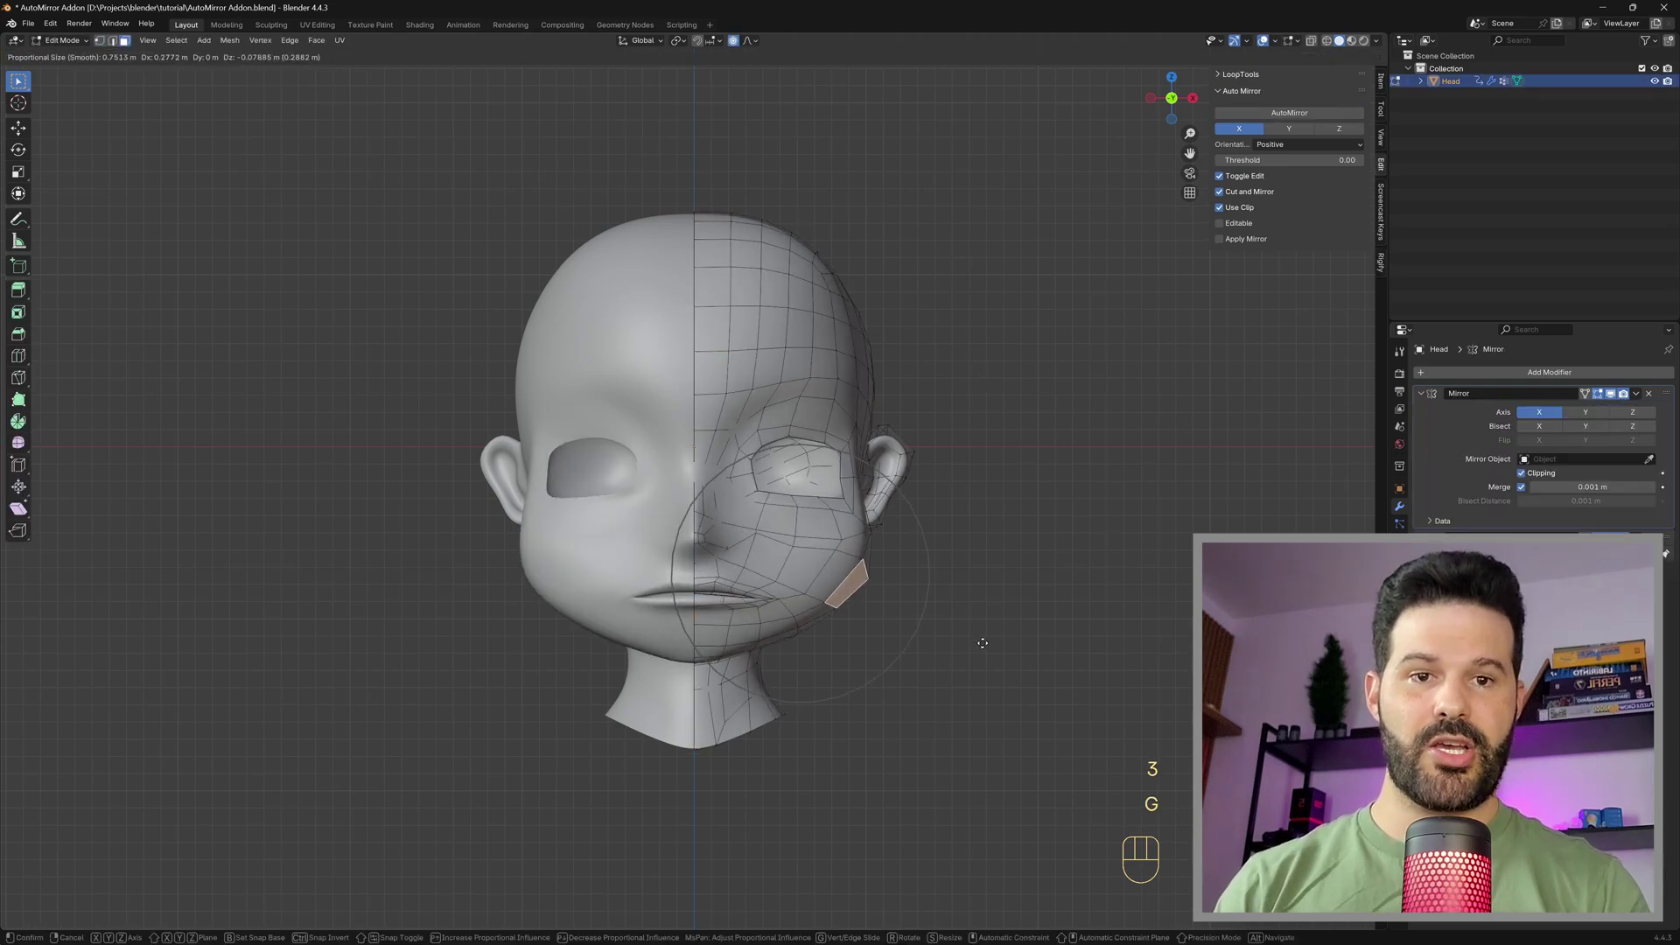
{"action": "left_click", "coordinate": [930, 658]}
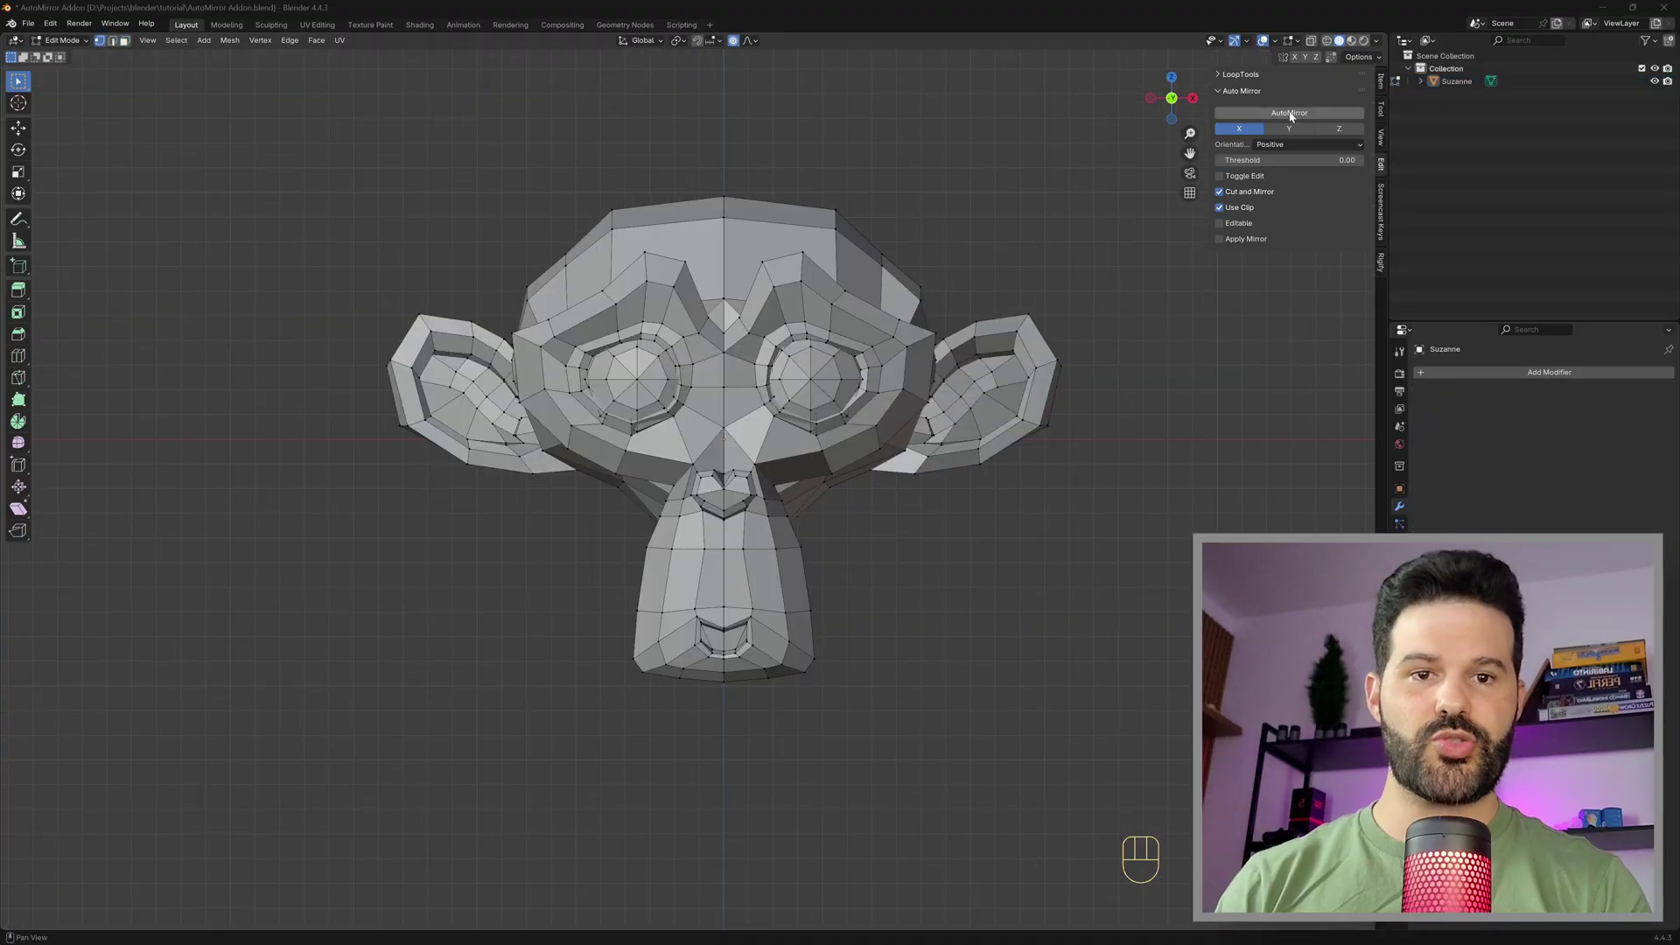
Step: Mirror the monkey head across X and stretch its ears upward
{"action": "left_click", "coordinate": [1289, 112]}
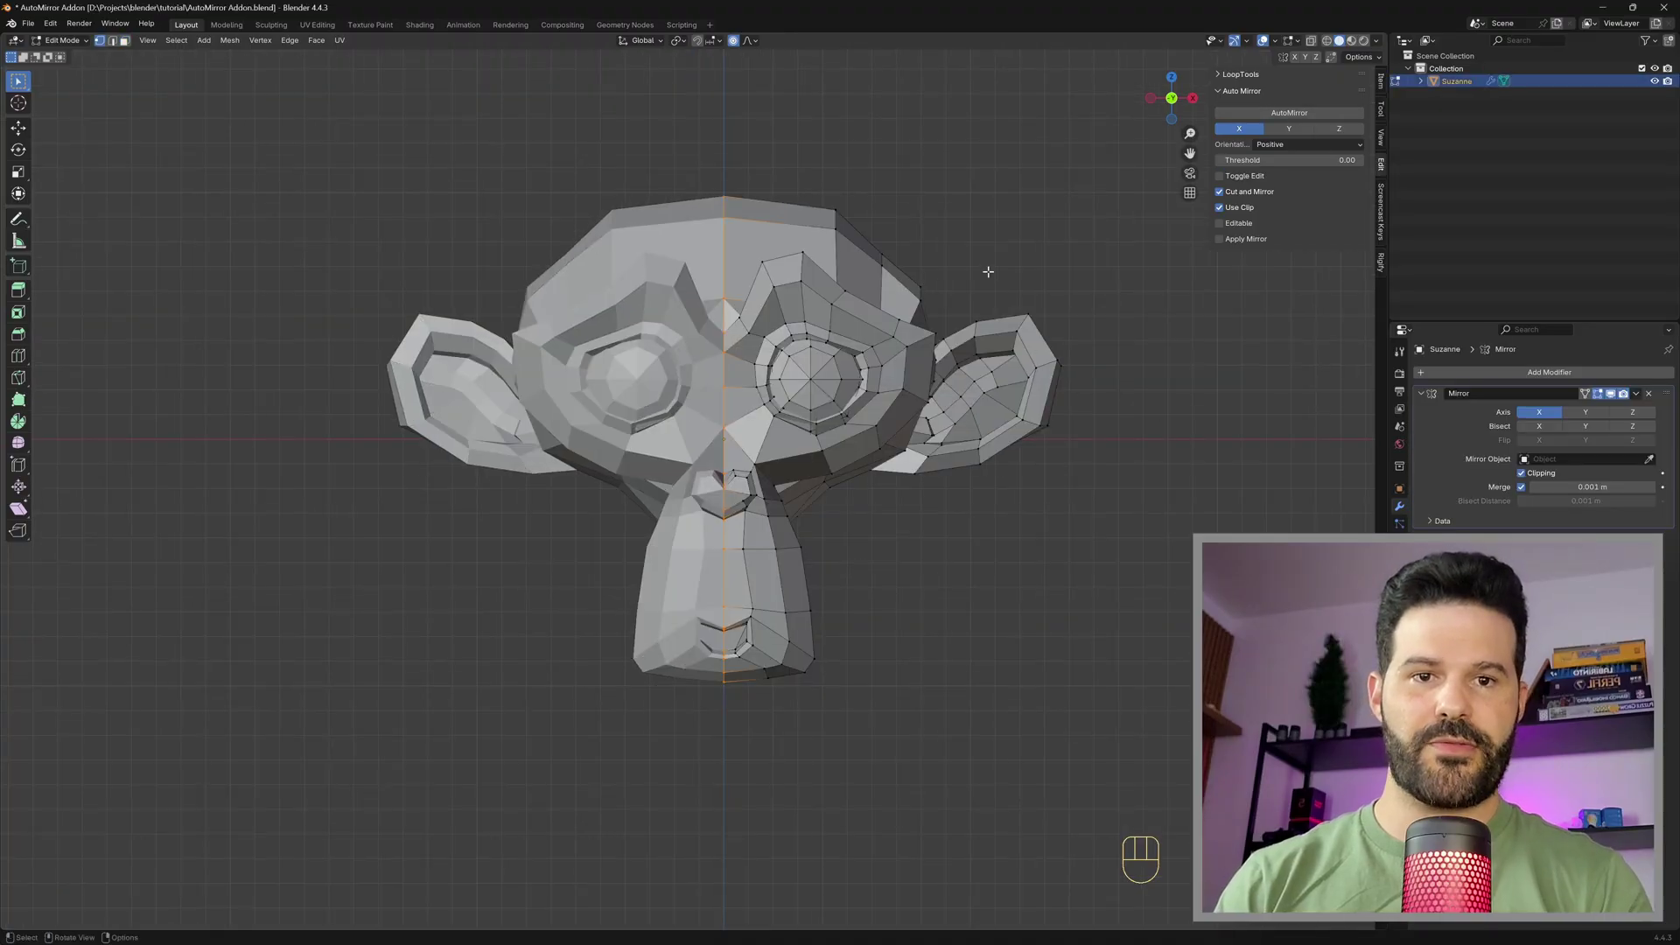
{"action": "left_click", "coordinate": [1048, 367]}
{"action": "key", "text": "g"}
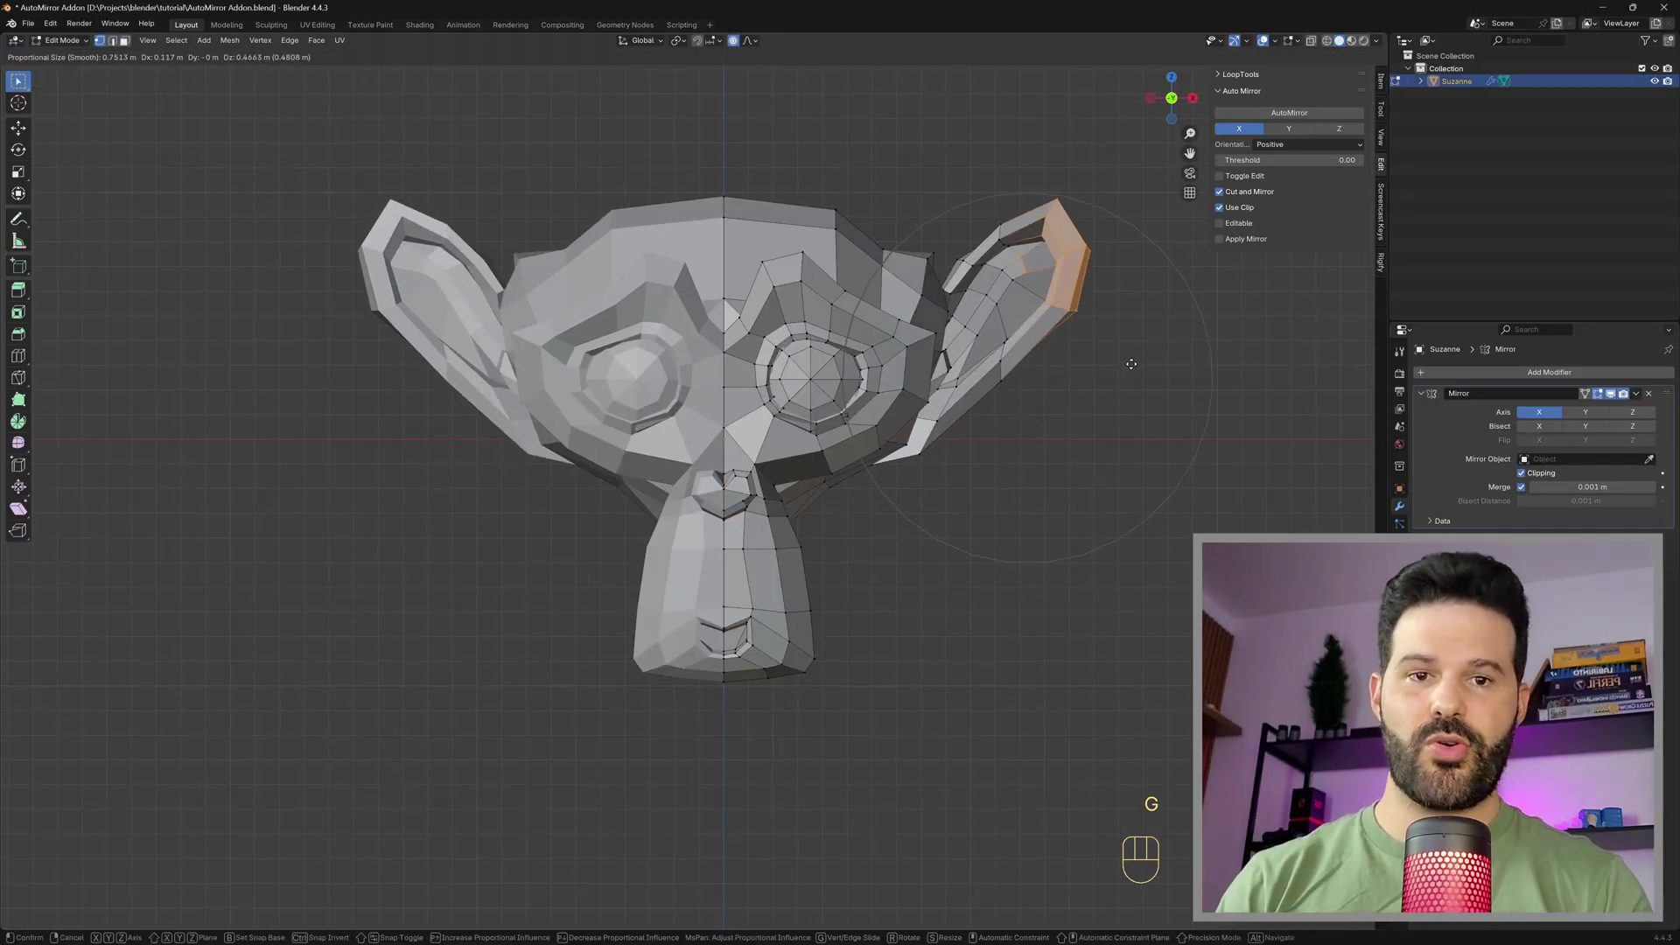
{"action": "left_click", "coordinate": [1132, 364]}
Step: Move a chin face, then inset the cube's faces and extrude each inward individually
{"action": "left_click", "coordinate": [799, 696]}
{"action": "key", "text": "g"}
{"action": "key", "text": "alt+e"}
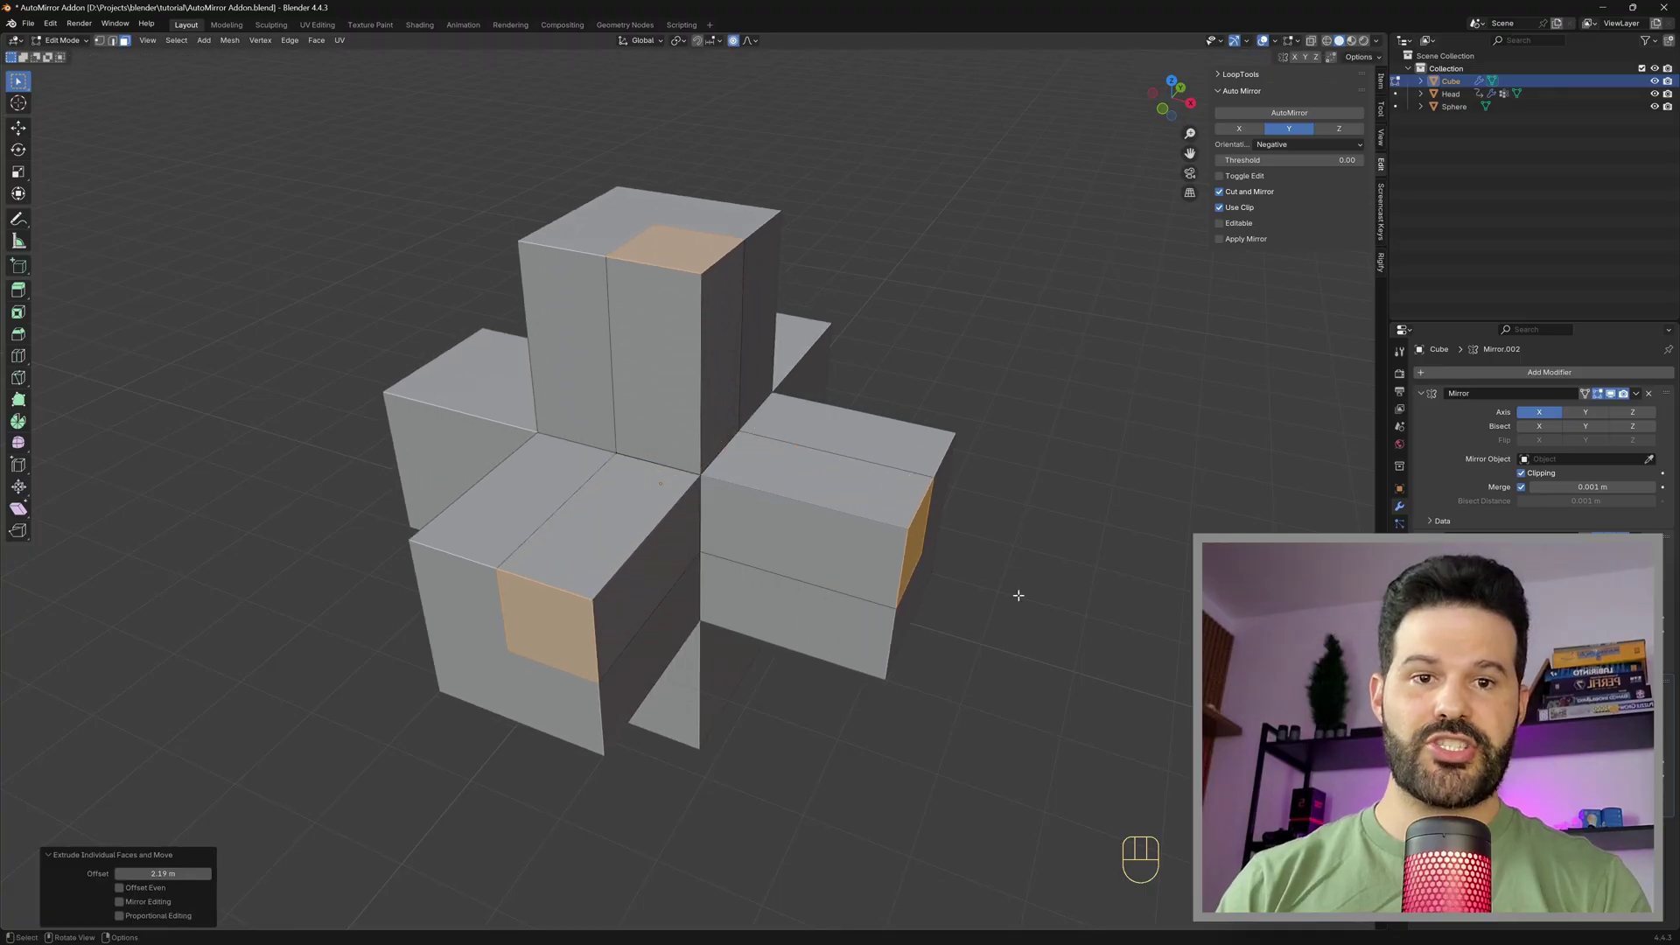
{"action": "key", "text": "i"}
{"action": "left_click", "coordinate": [1090, 644]}
{"action": "key", "text": "alt+e"}
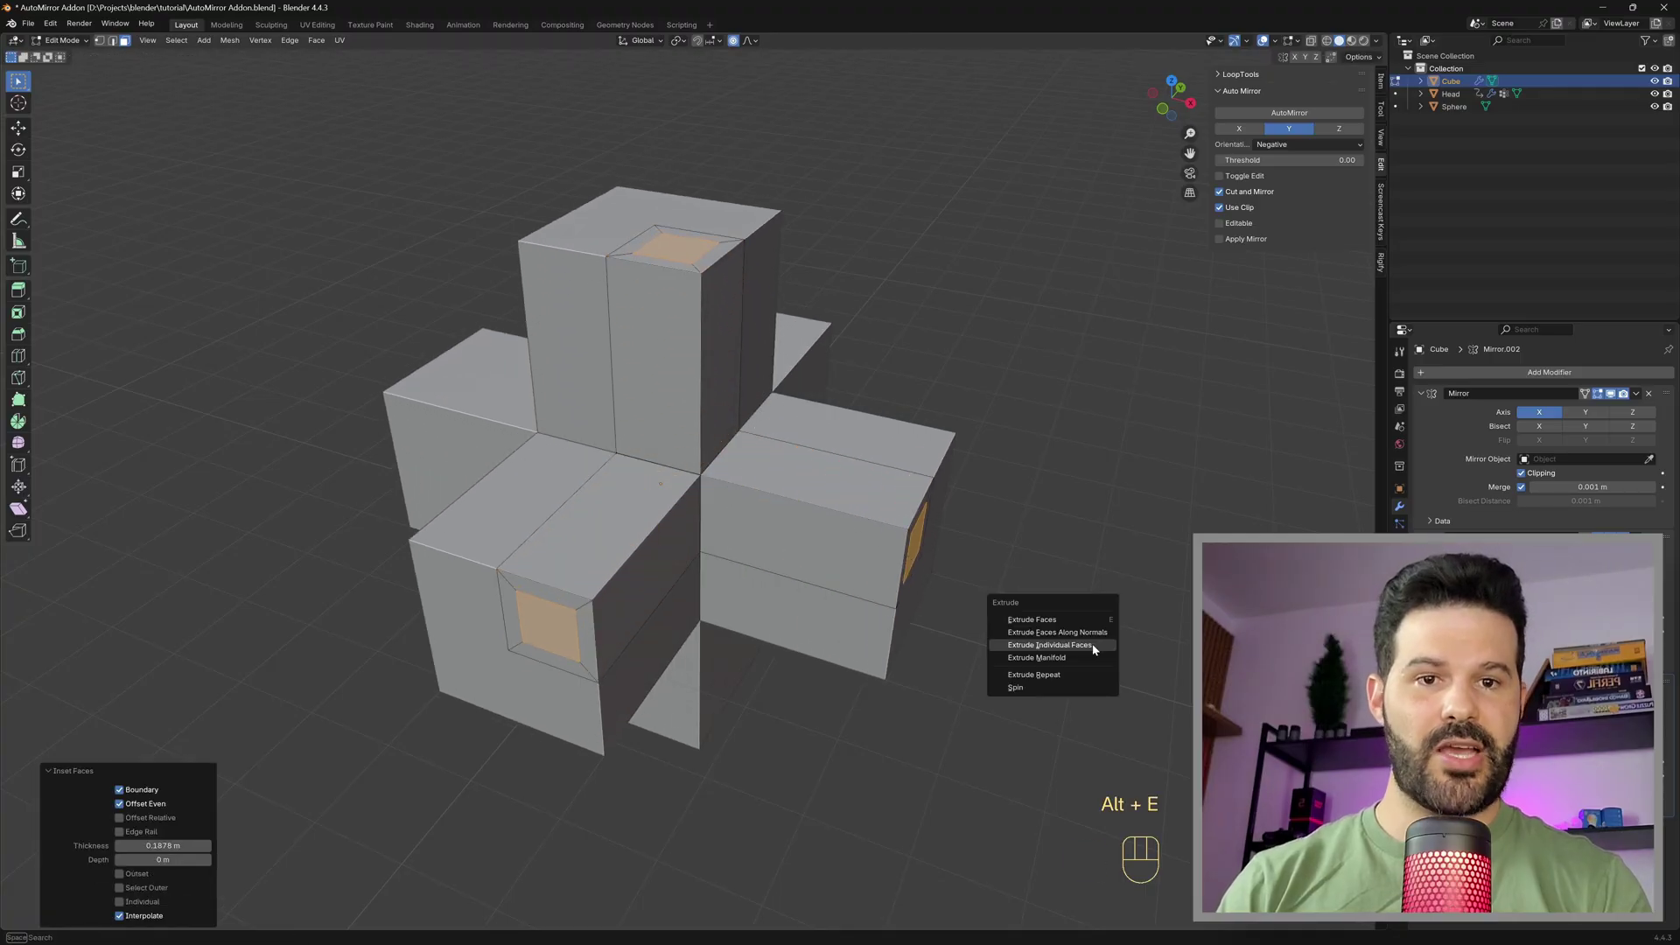
{"action": "left_click", "coordinate": [1093, 645]}
{"action": "key", "text": "Tab"}
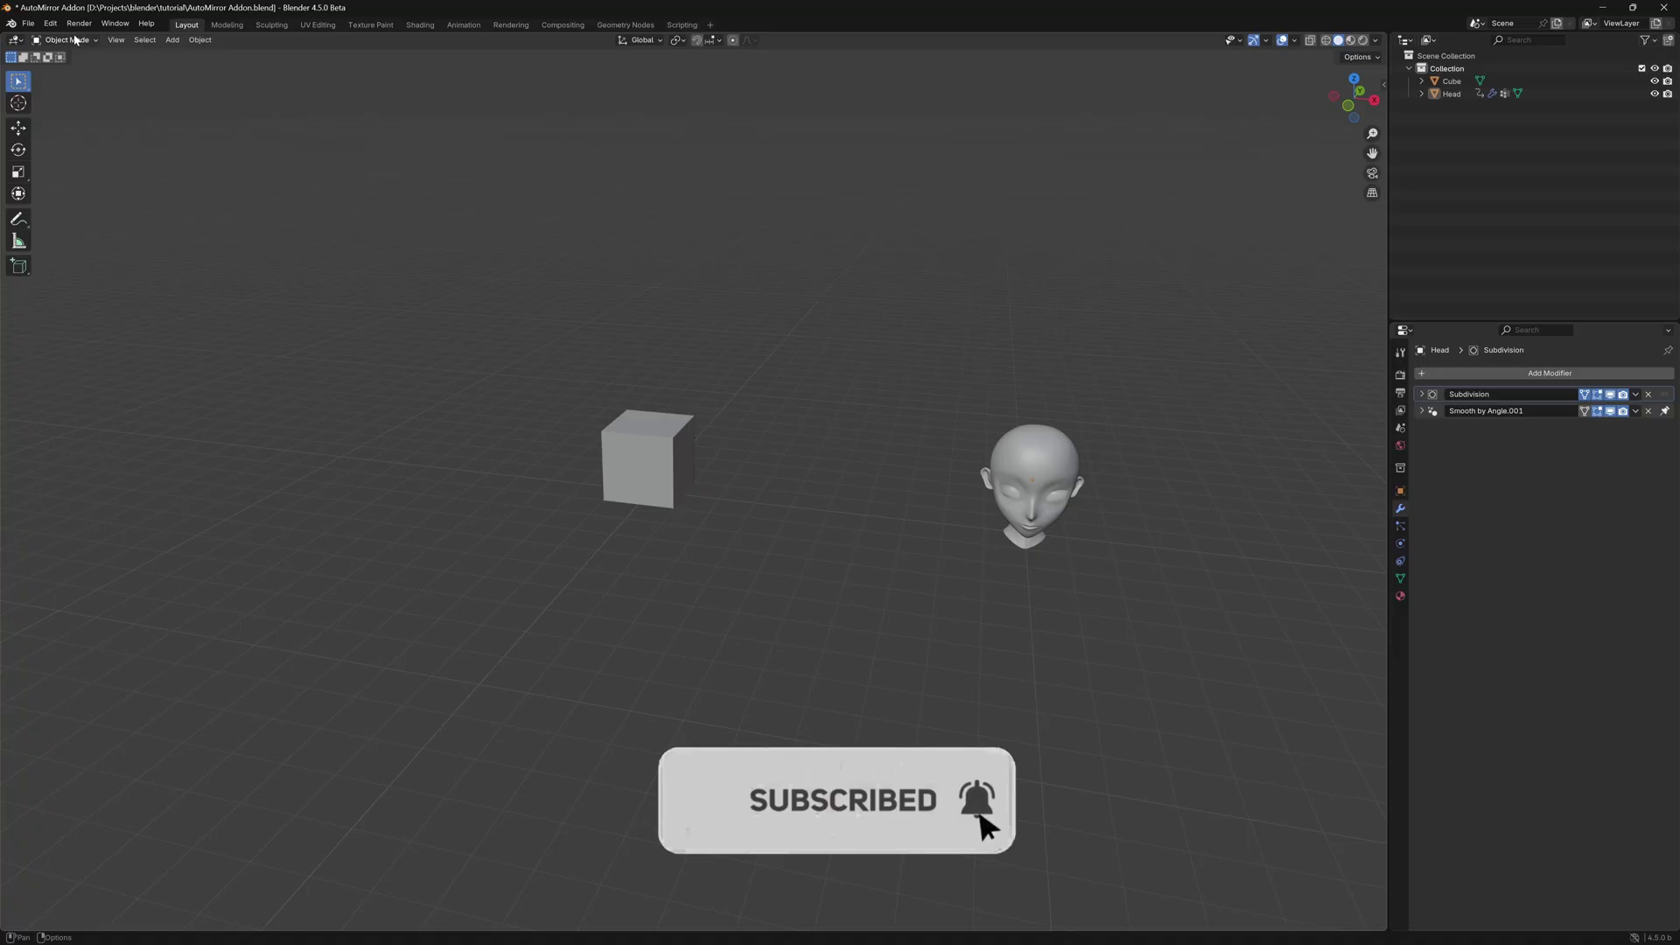
Step: Open Preferences and search the add-ons list for 'auto mirror'
{"action": "left_click", "coordinate": [50, 22]}
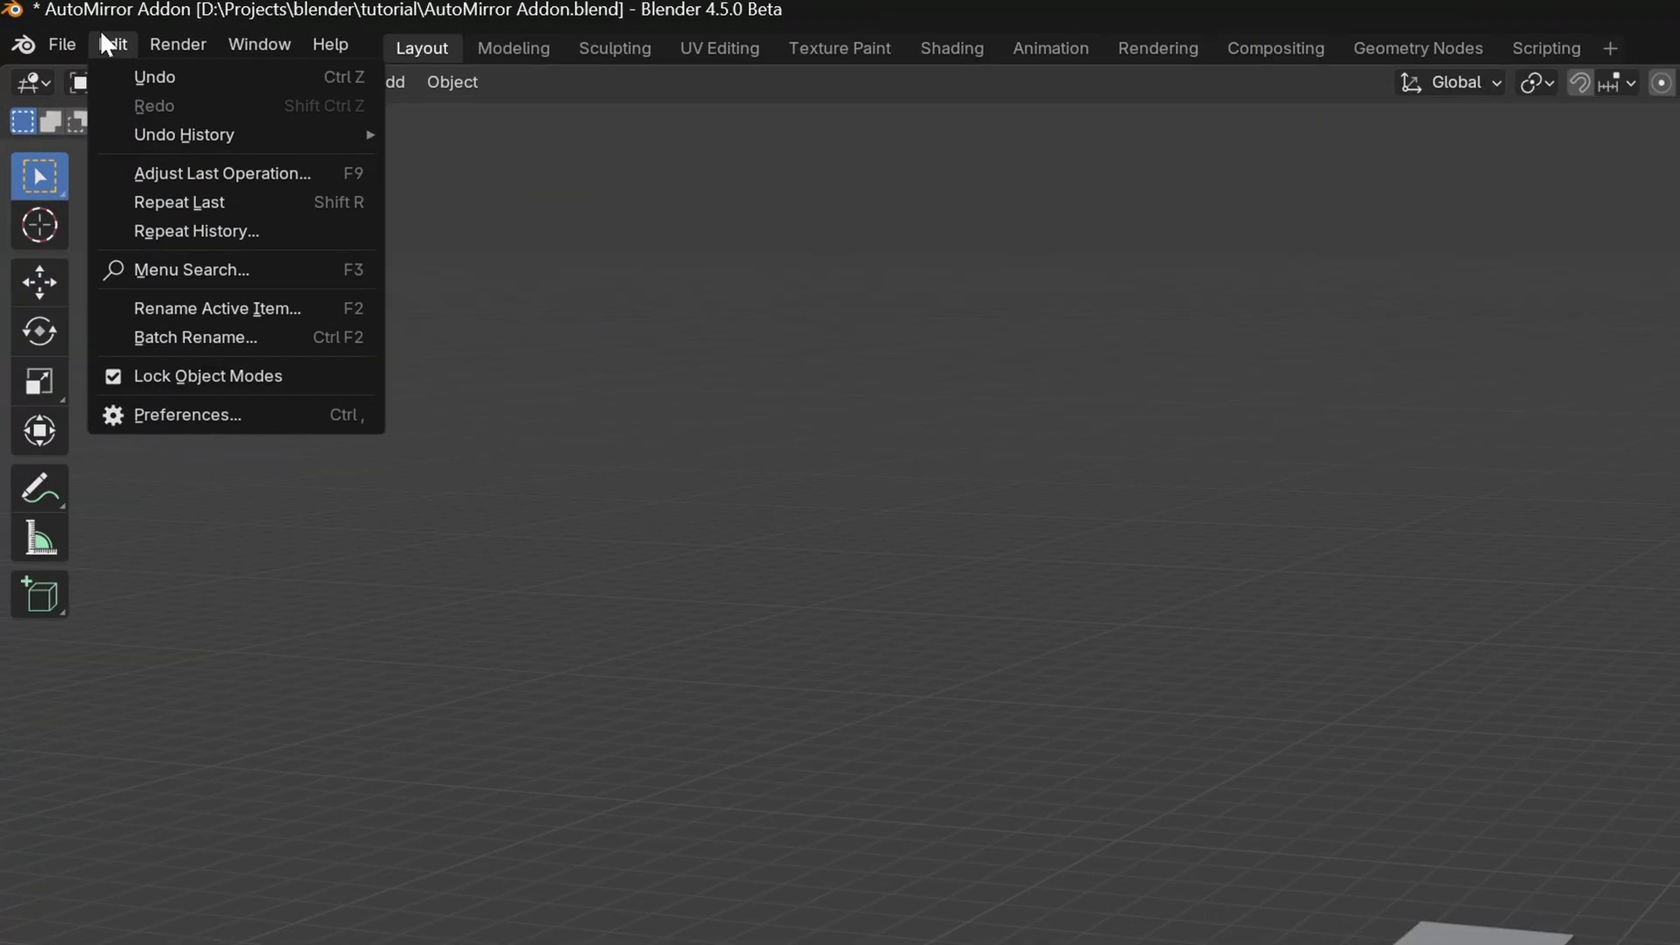
{"action": "left_click", "coordinate": [244, 411]}
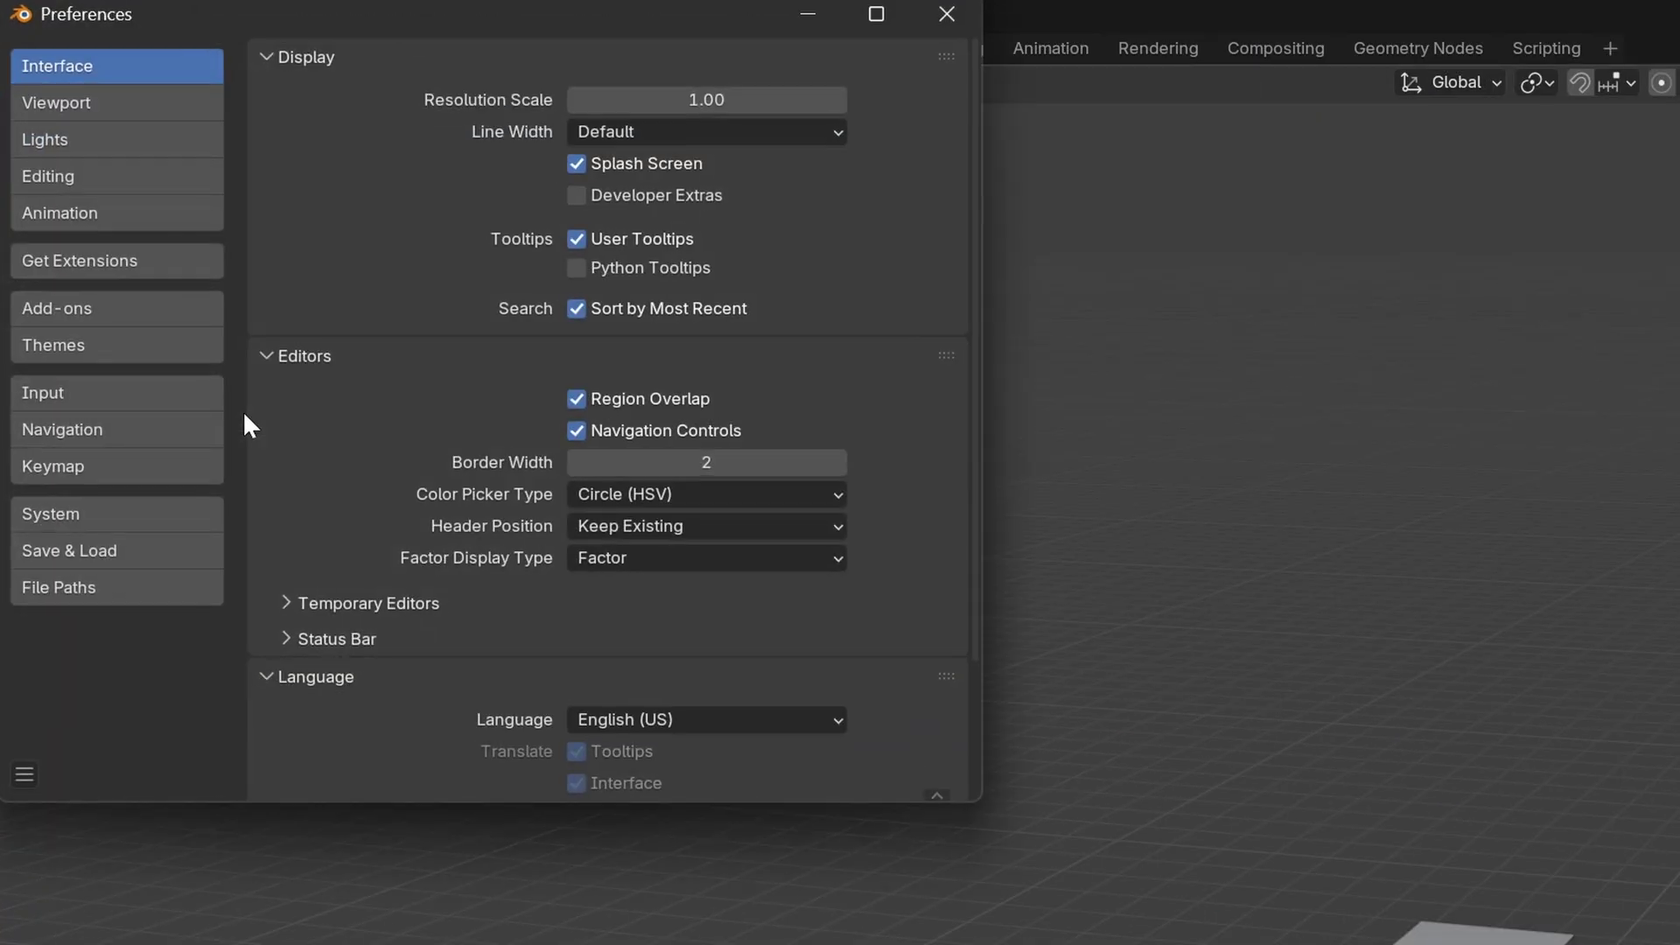
{"action": "left_click", "coordinate": [112, 306]}
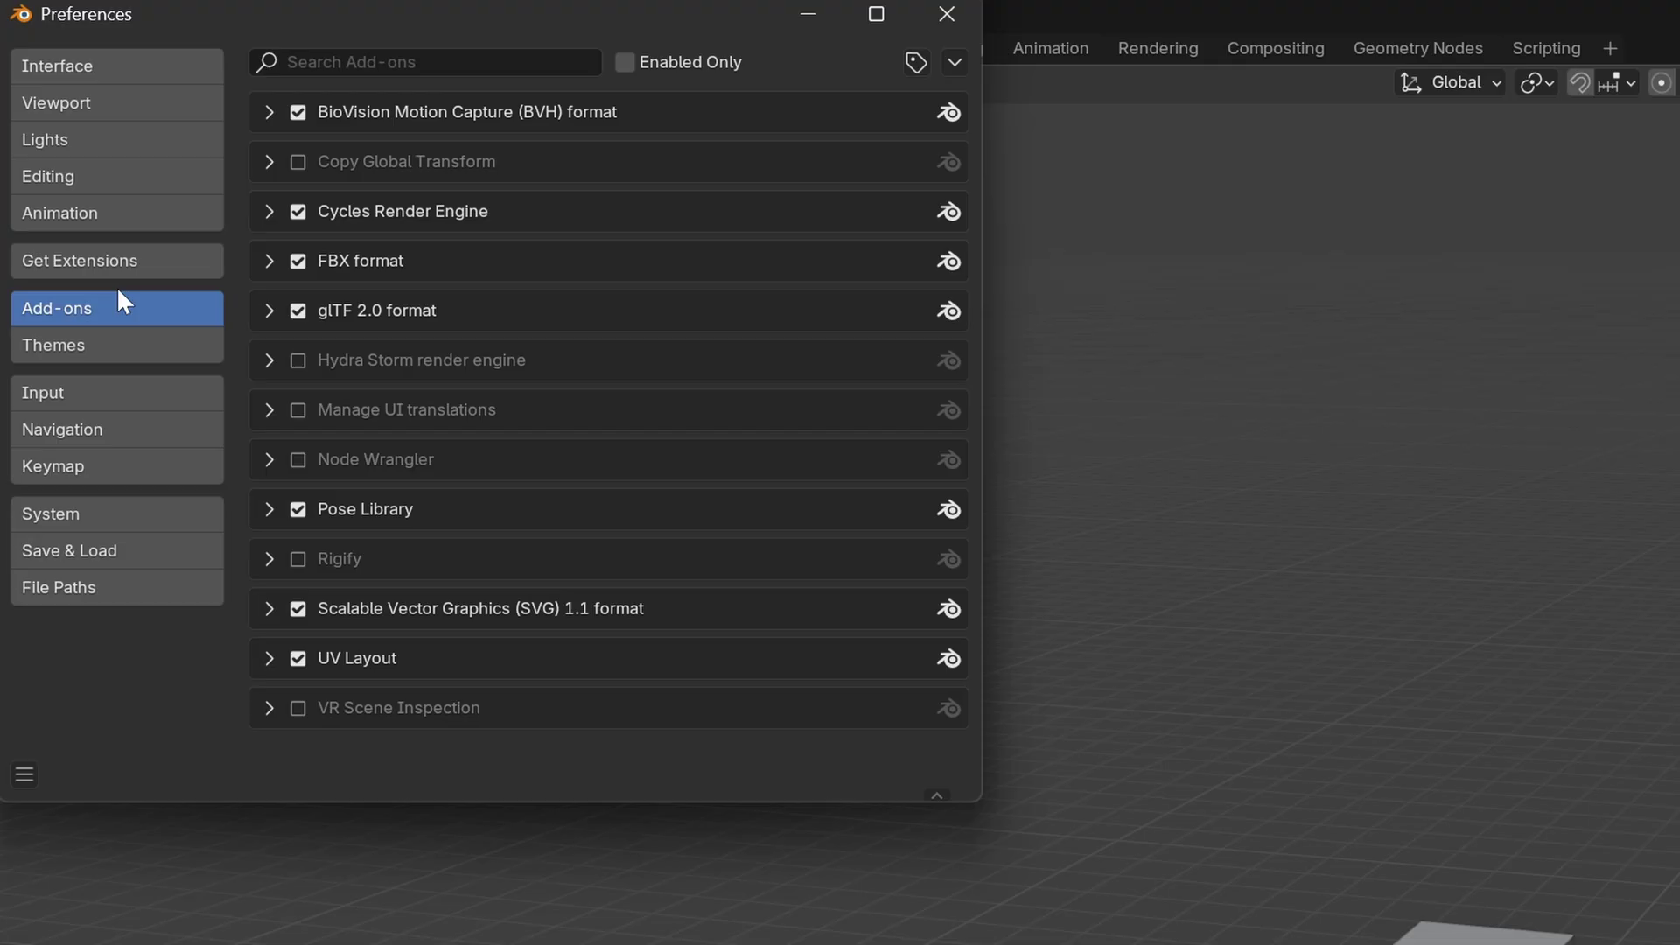
{"action": "left_click", "coordinate": [368, 59]}
{"action": "type", "text": "auto"}
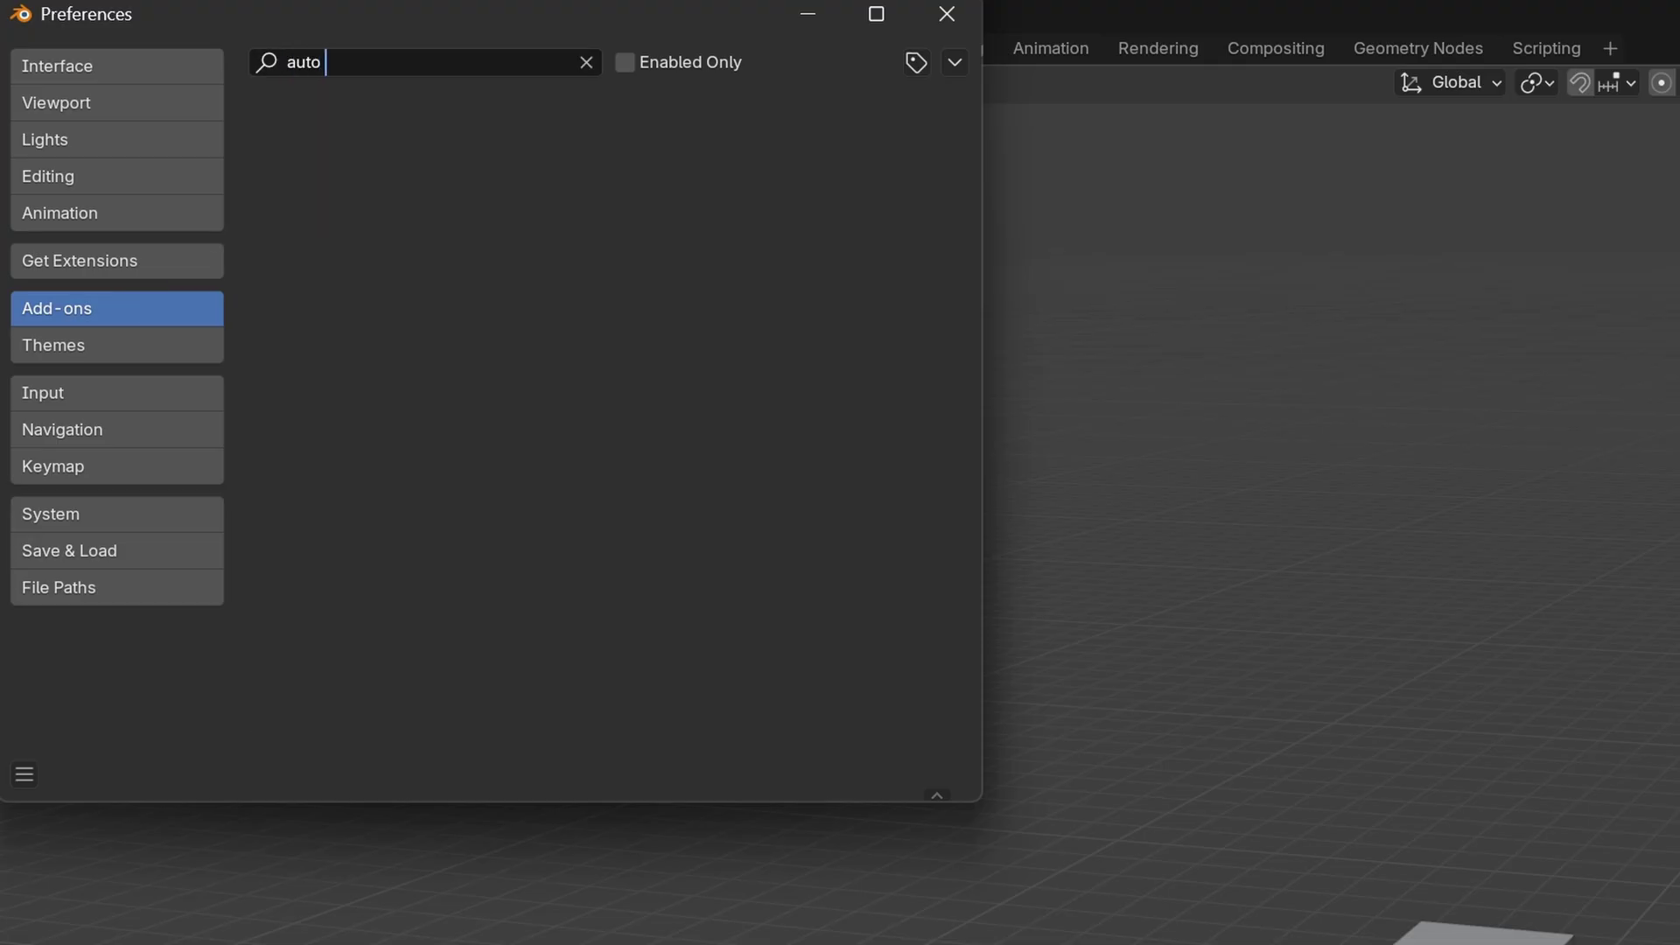
{"action": "type", "text": " mirror"}
Step: Allow online access, search extensions for 'auto mirr', and install Auto Mirror
{"action": "left_click", "coordinate": [133, 258]}
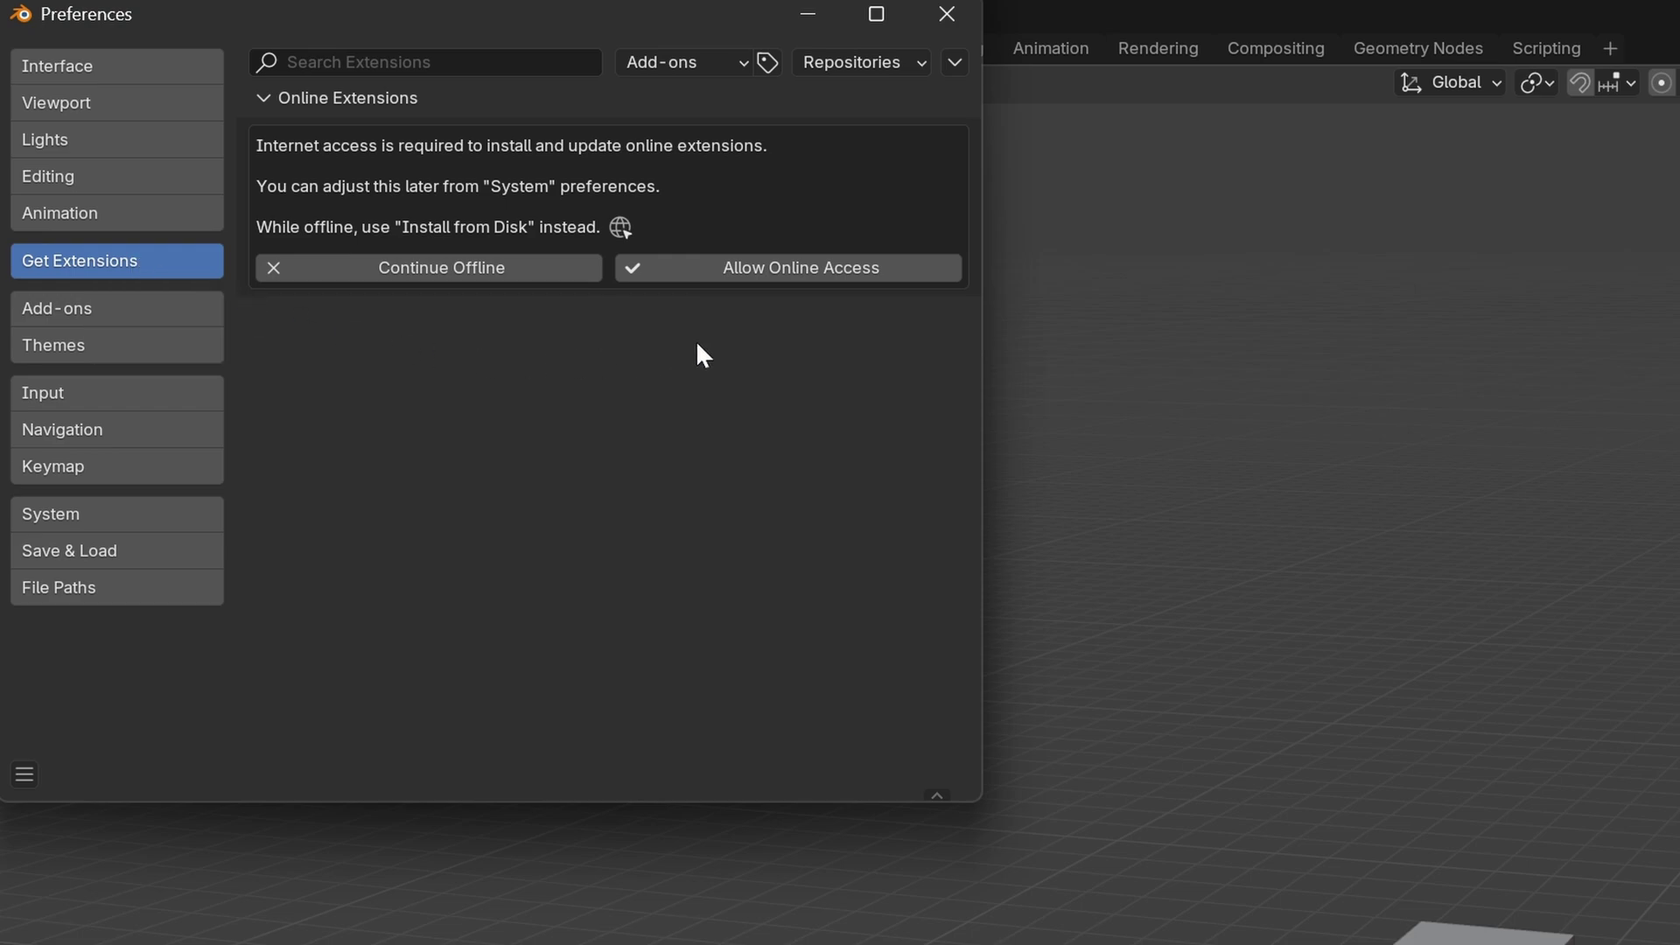
{"action": "left_click", "coordinate": [798, 273]}
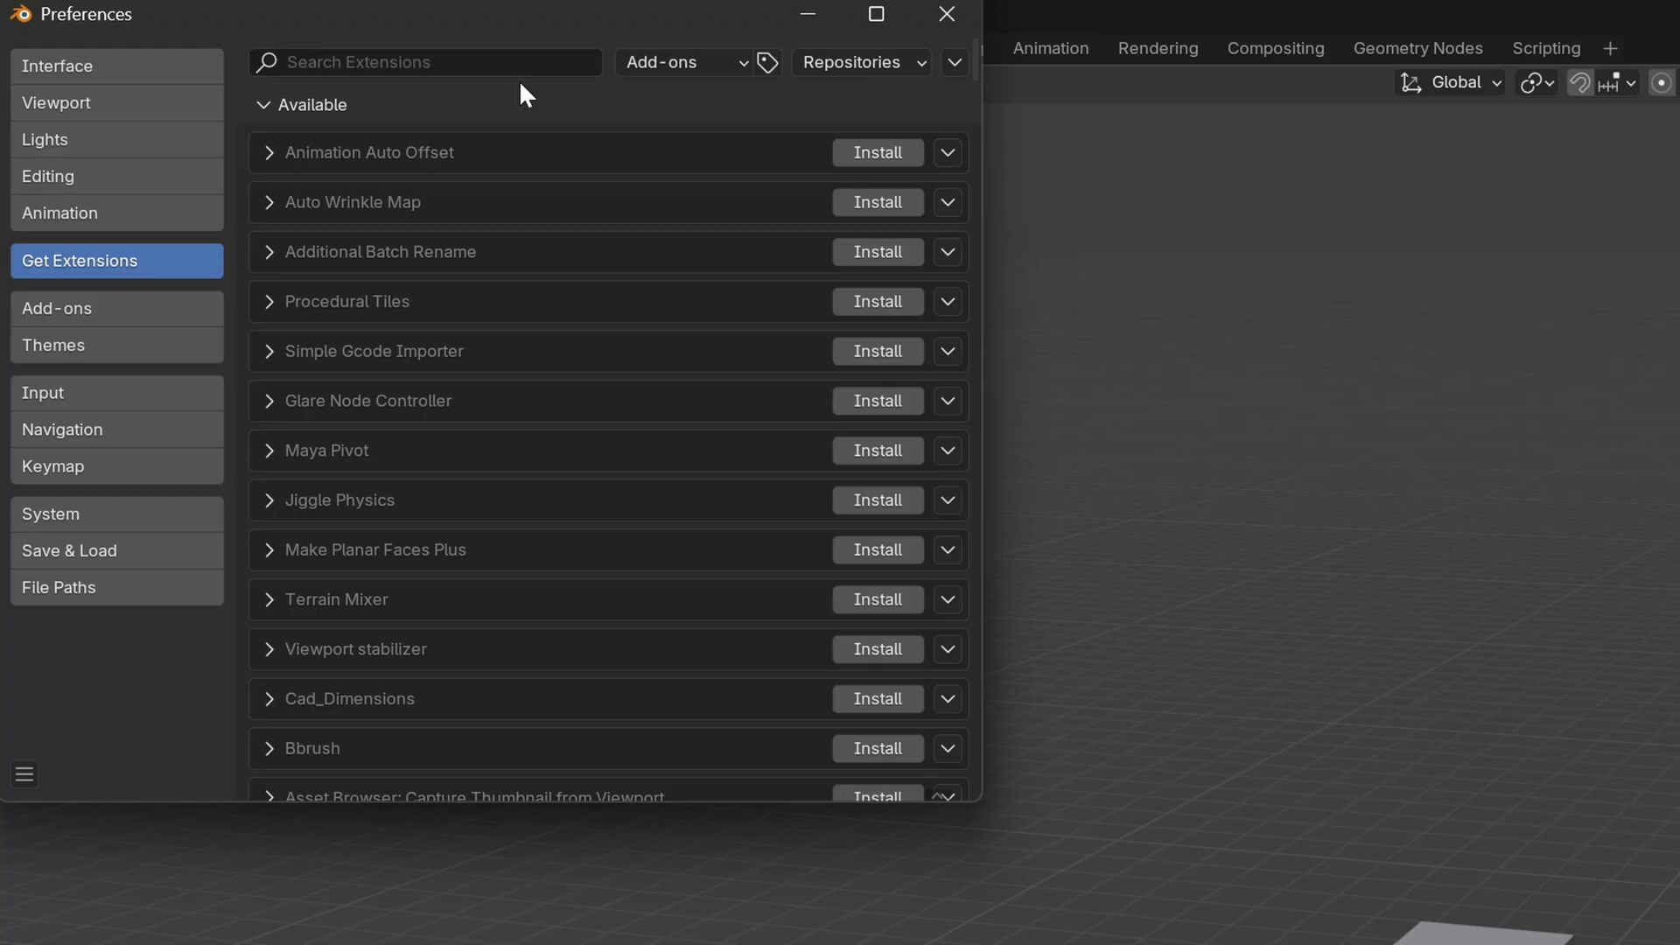
{"action": "left_click", "coordinate": [521, 62]}
{"action": "type", "text": "auto mirr"}
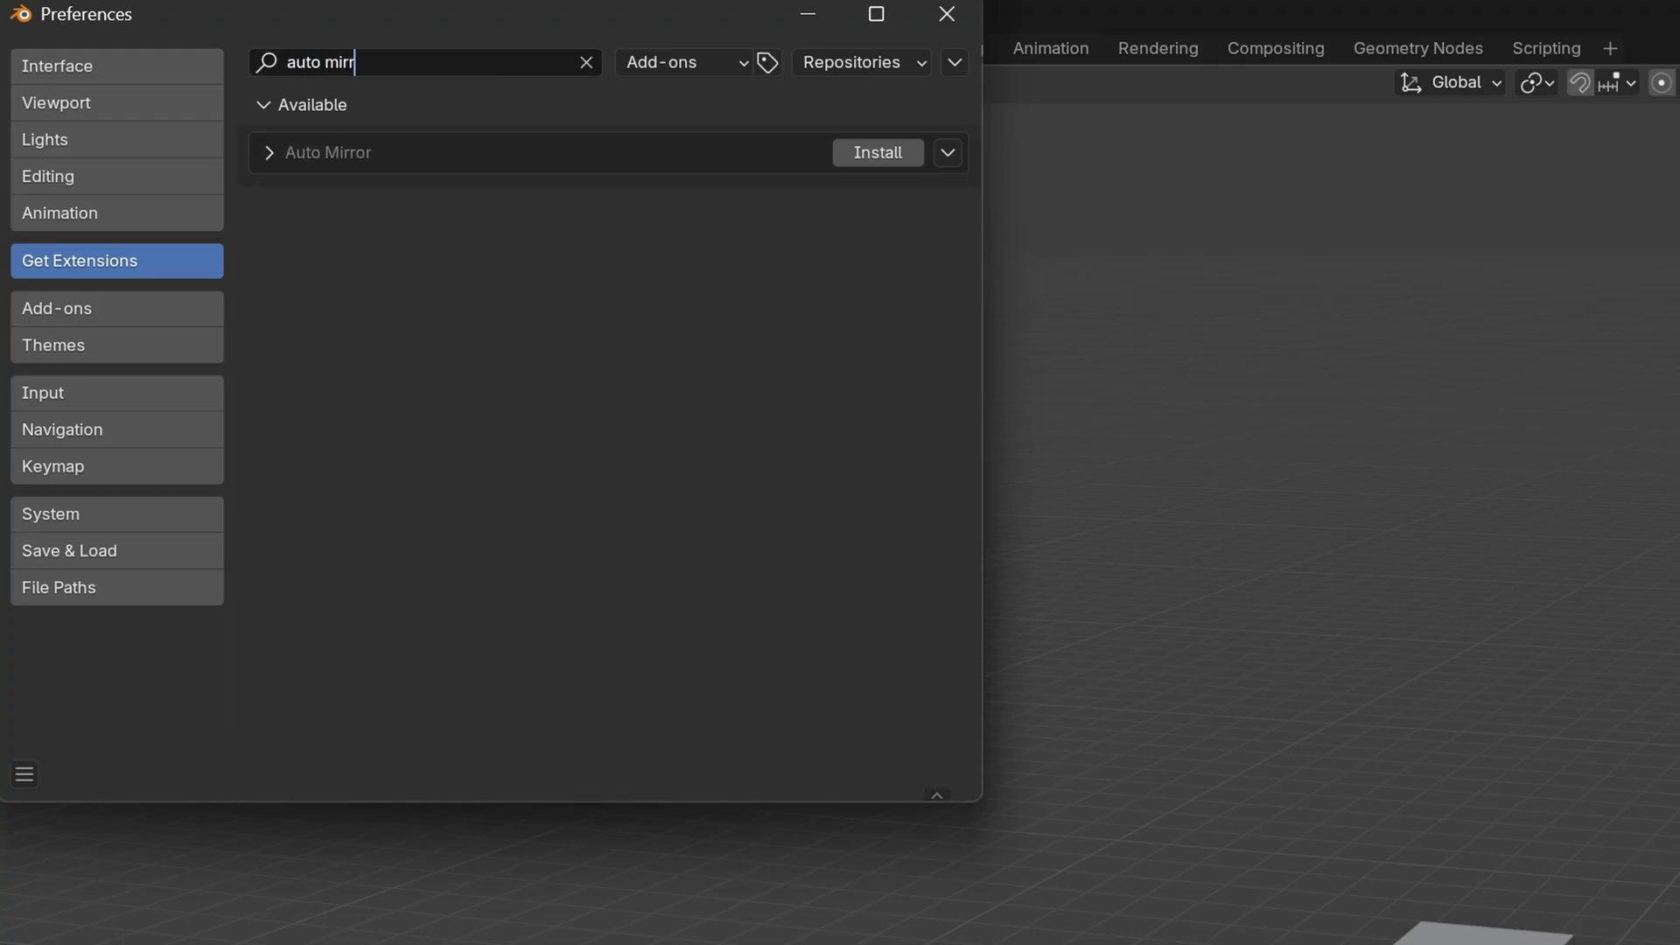
{"action": "key", "text": "Return"}
{"action": "left_click", "coordinate": [900, 152]}
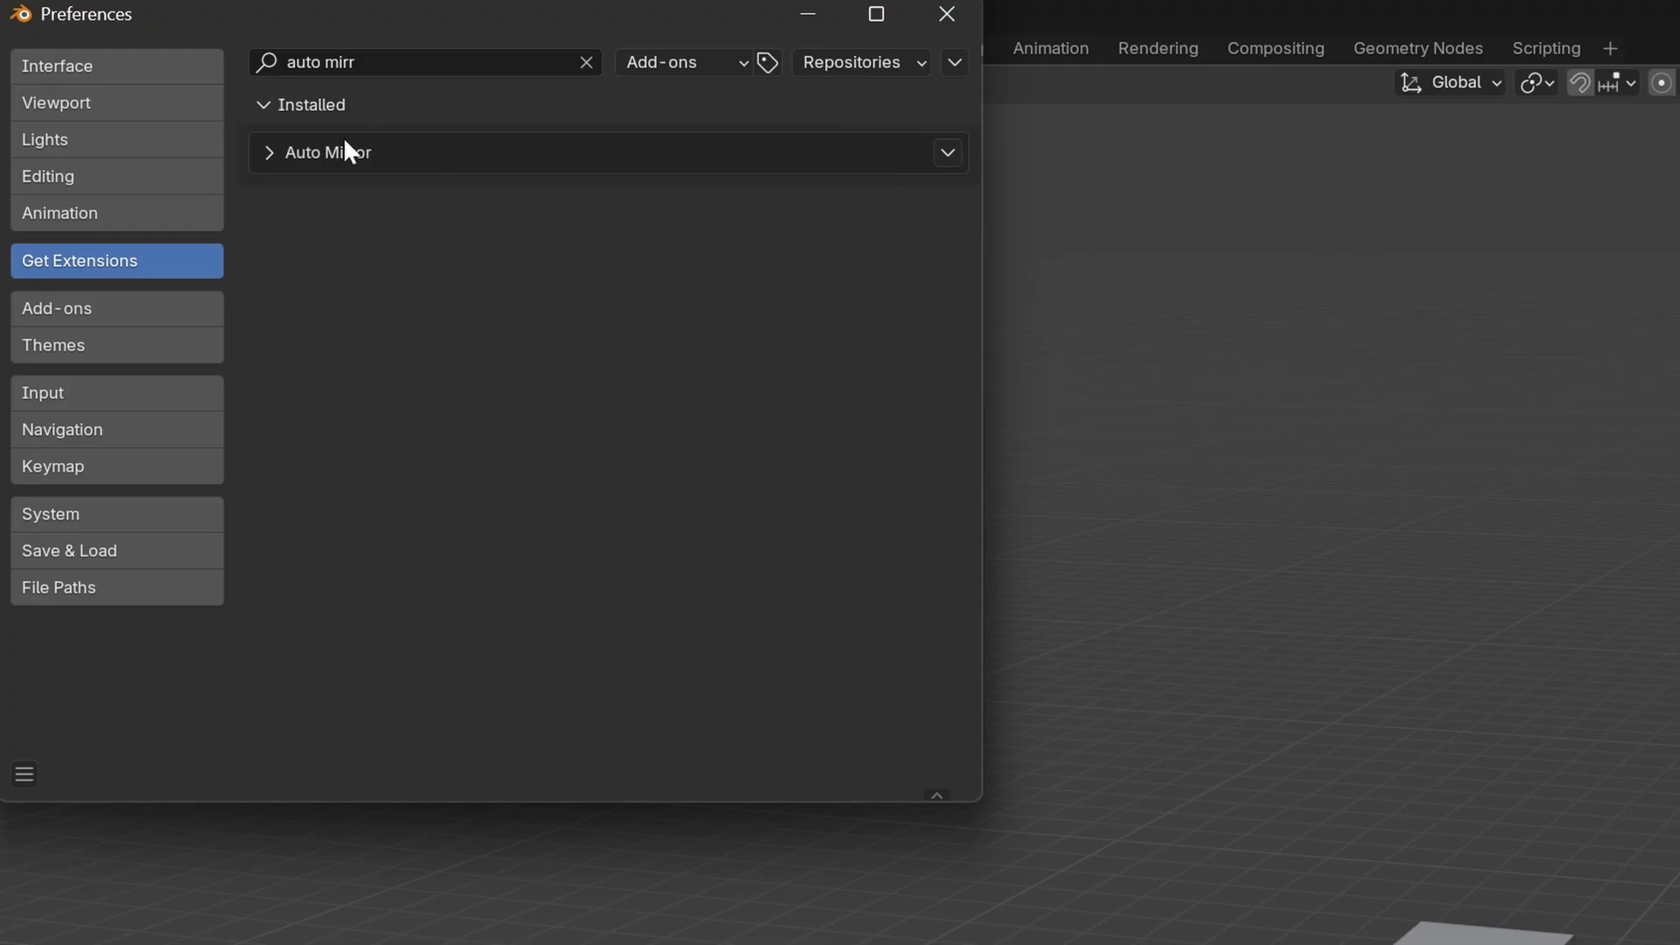
Step: Expand the Auto Mirror details, then zoom to and select the cube, toggling Edit Mode
{"action": "left_click", "coordinate": [270, 149]}
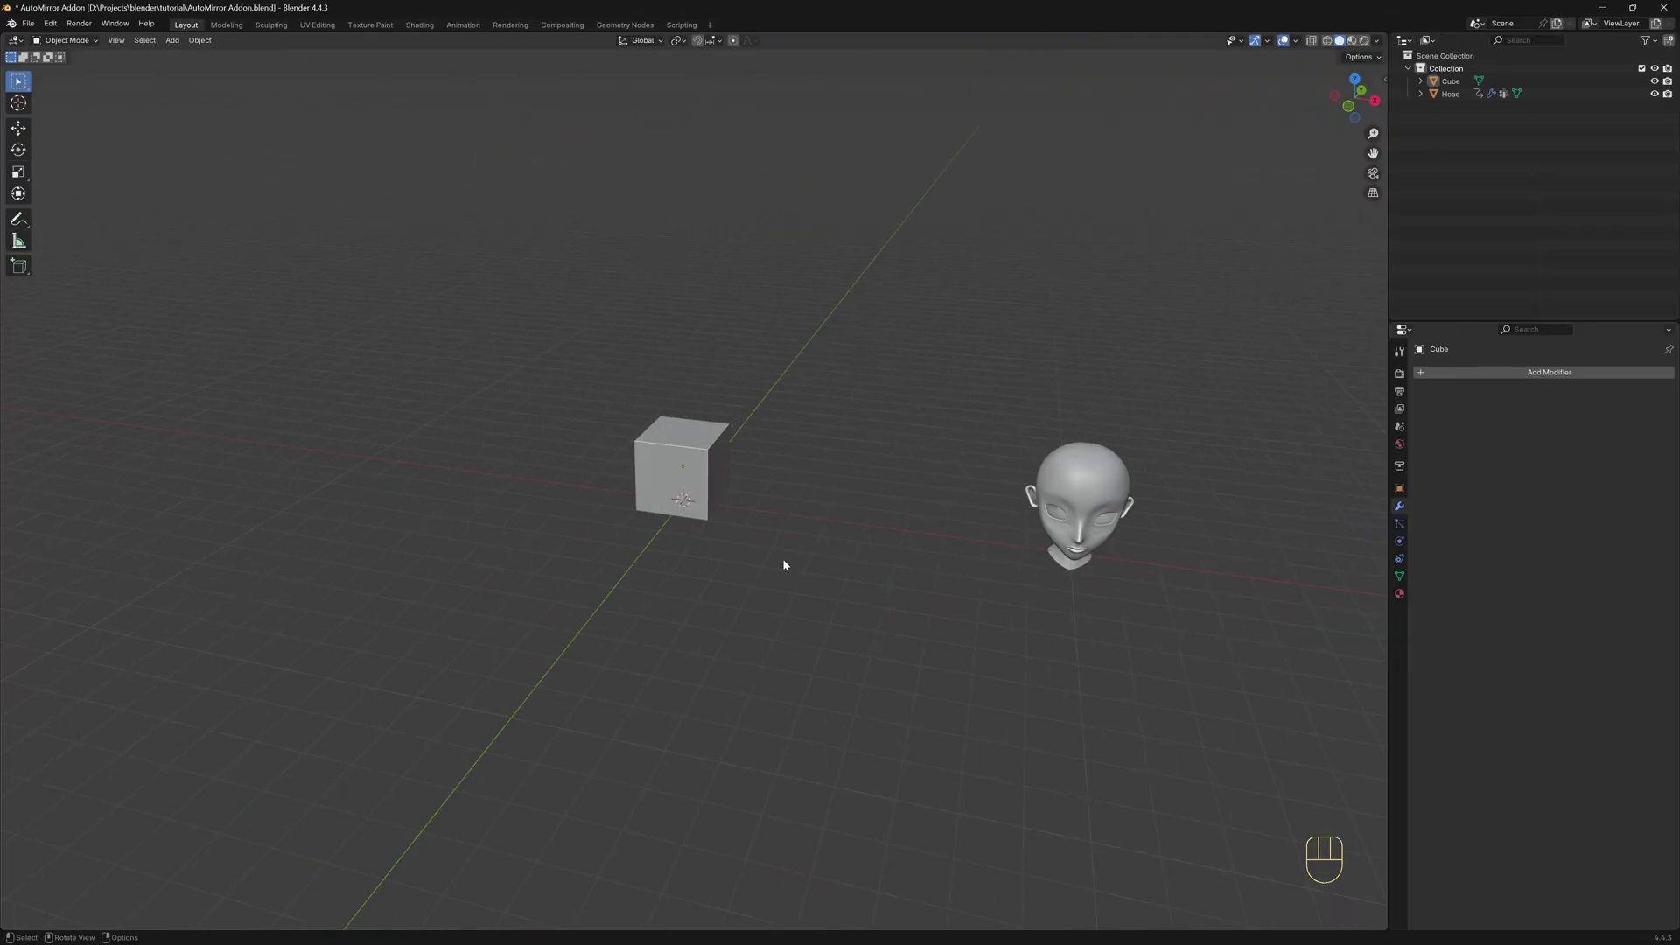
{"action": "scroll", "coordinate": [688, 455], "scroll_direction": "up", "scroll_amount": 7}
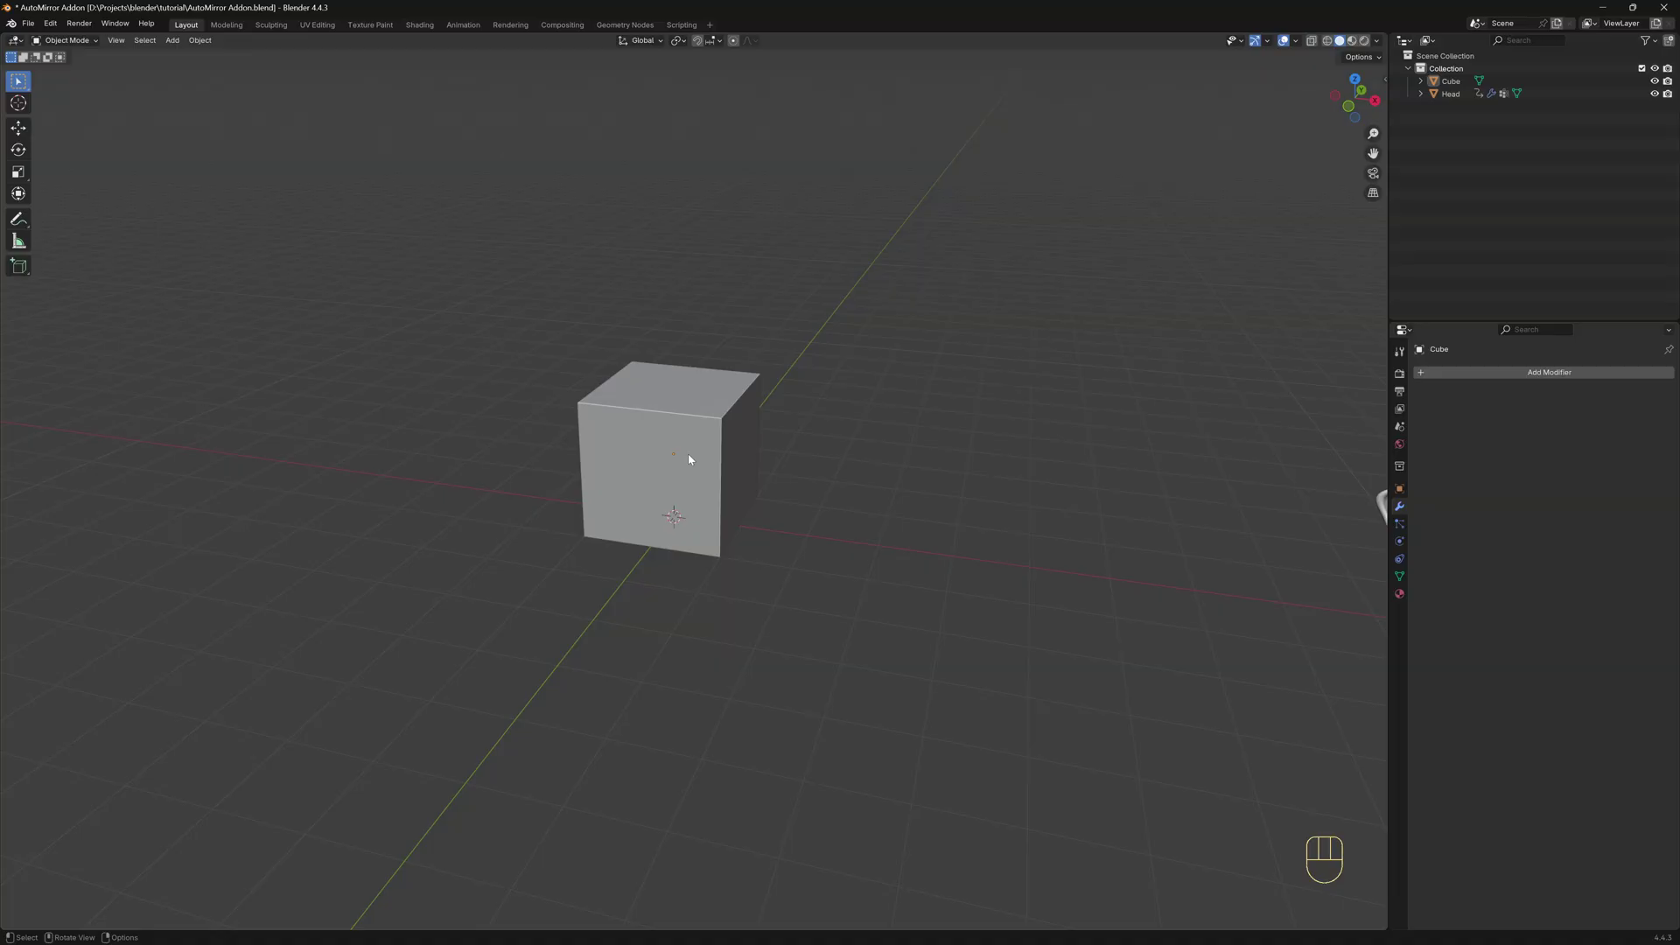
{"action": "left_click", "coordinate": [684, 436]}
{"action": "middle_click_drag", "start_coordinate": [863, 522], "coordinate": [903, 527], "text": "shift"}
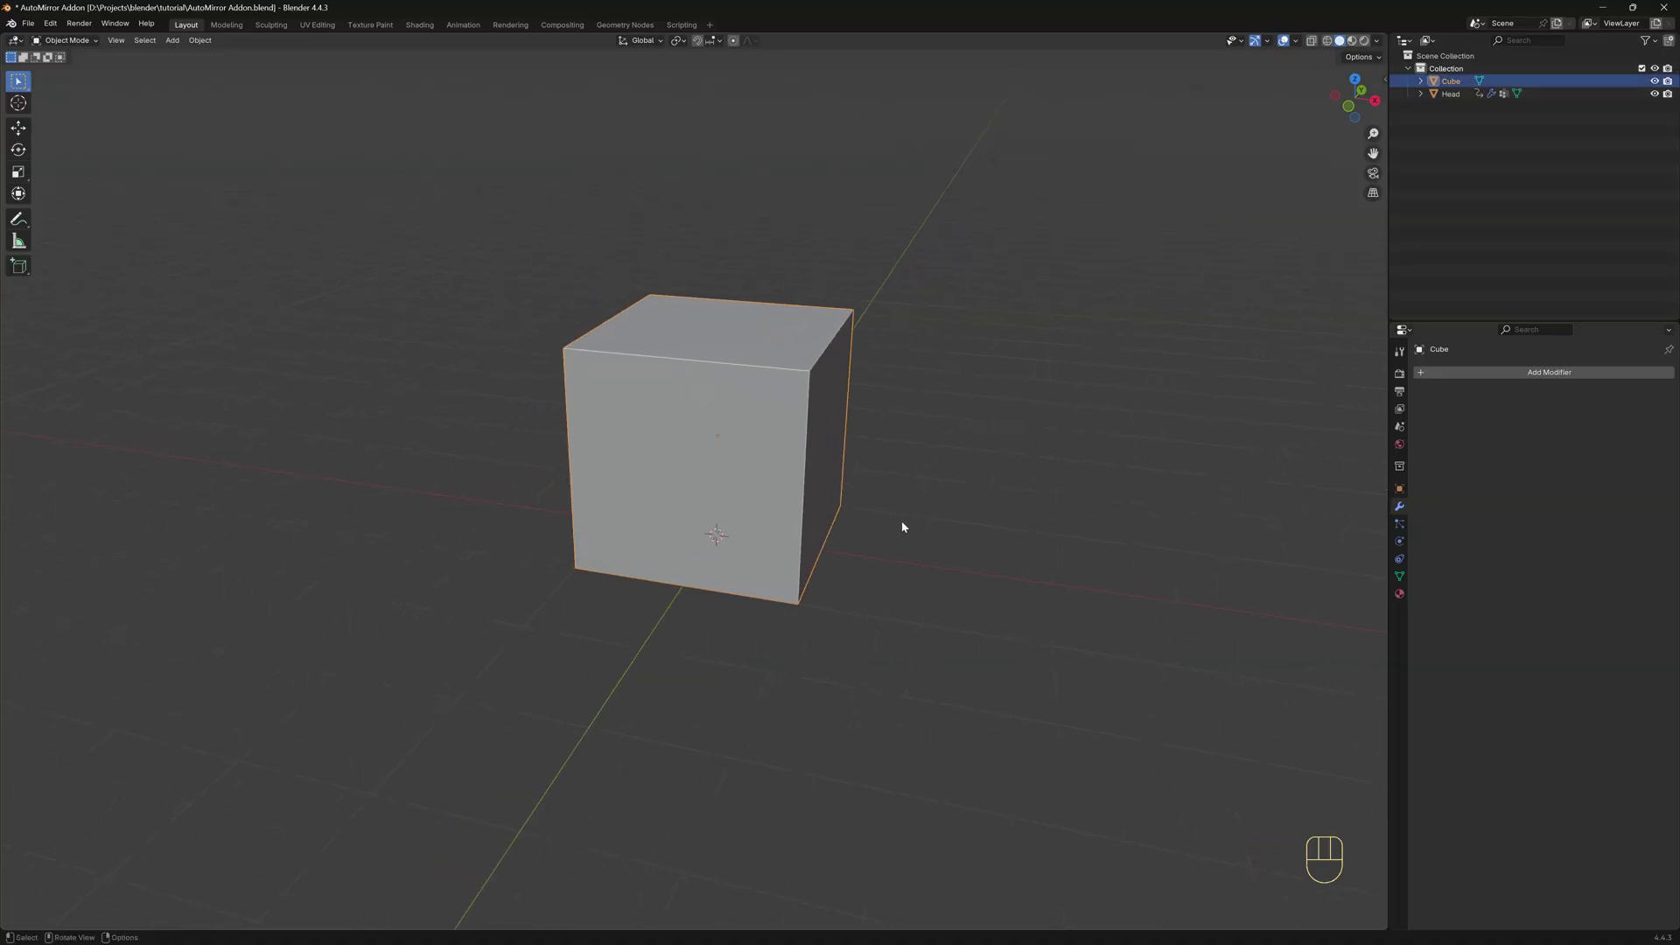
{"action": "key", "text": "Tab"}
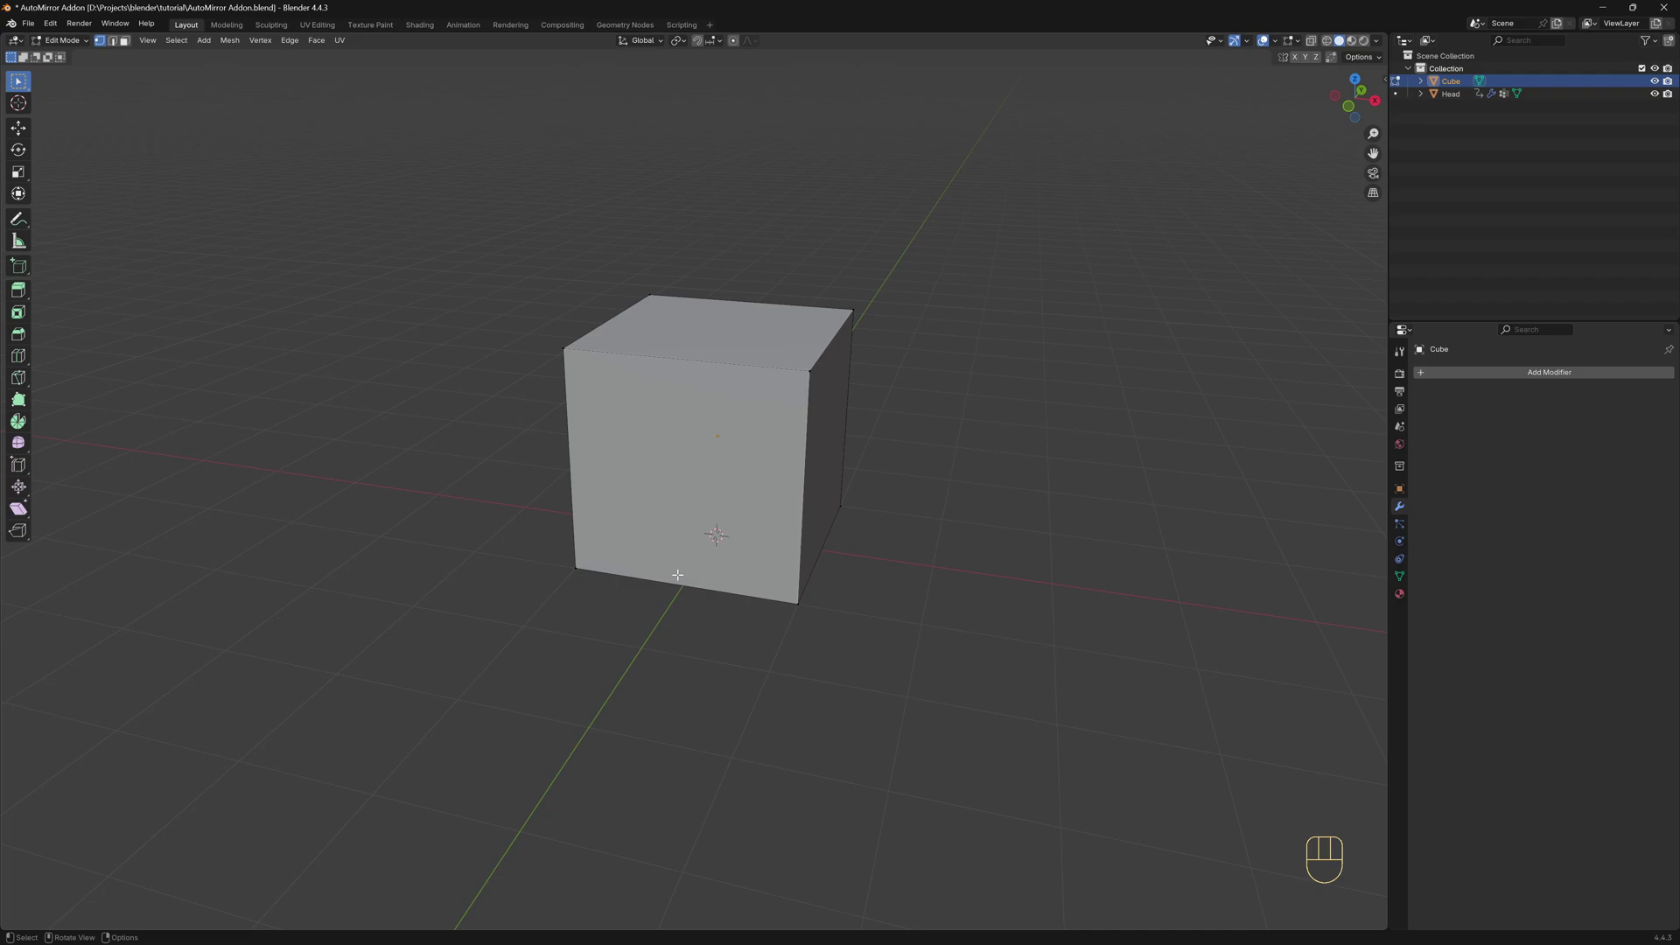
{"action": "key", "text": "Tab"}
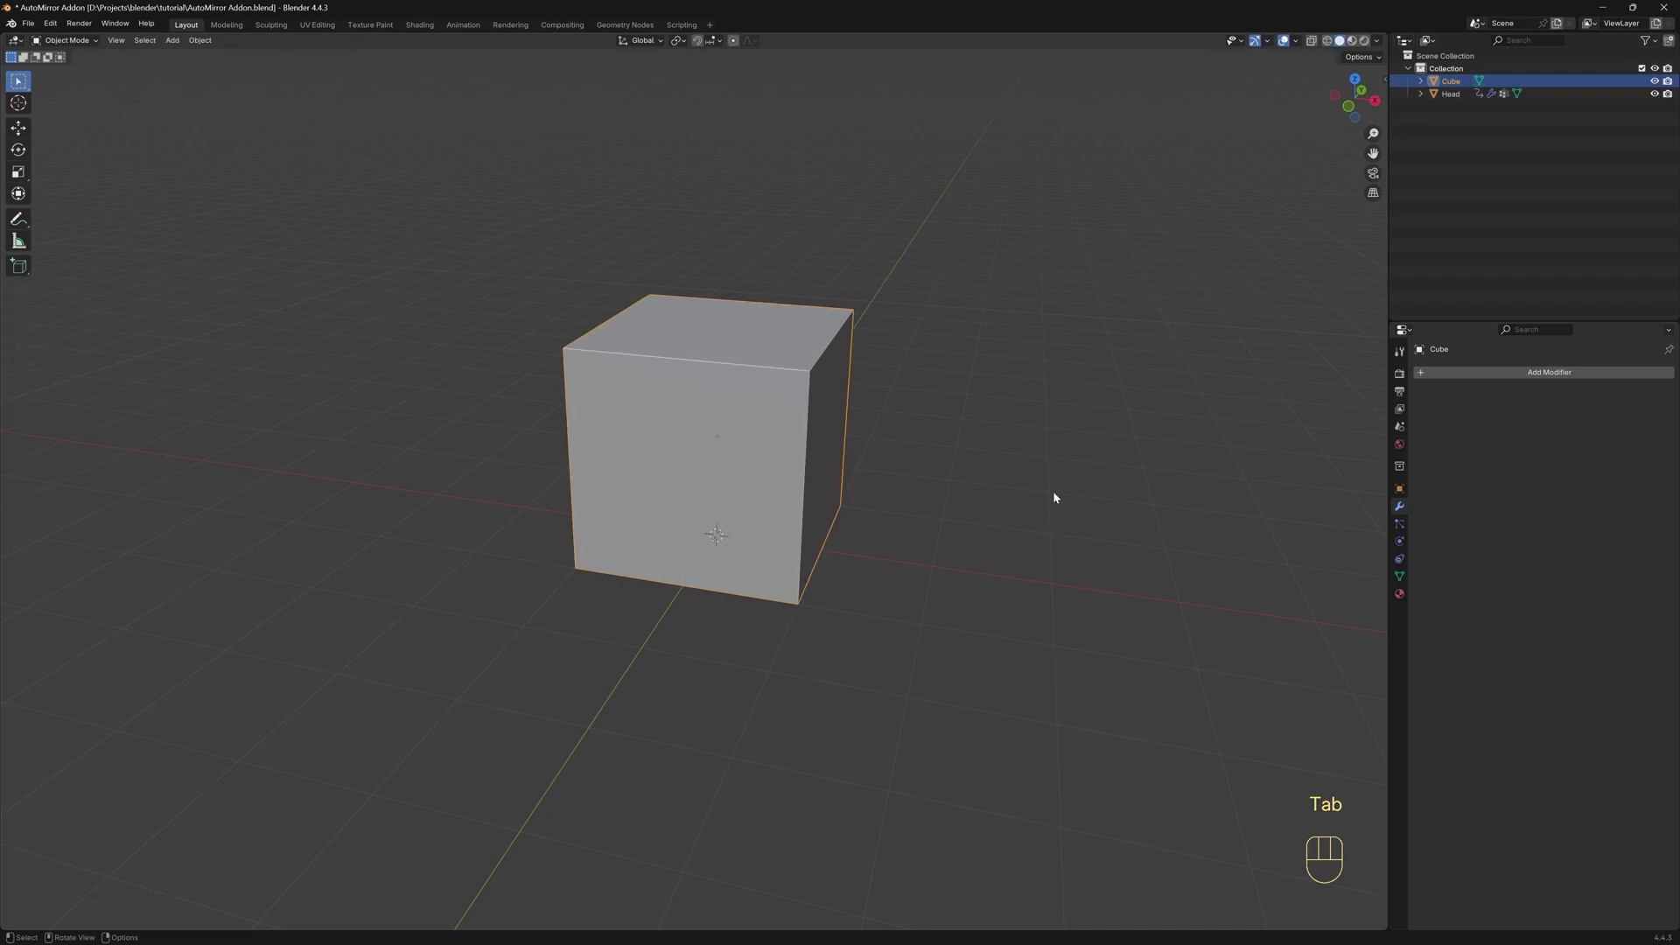
Step: Use the sidebar's Auto Mirror panel to mirror the cube across X
{"action": "key", "text": "n"}
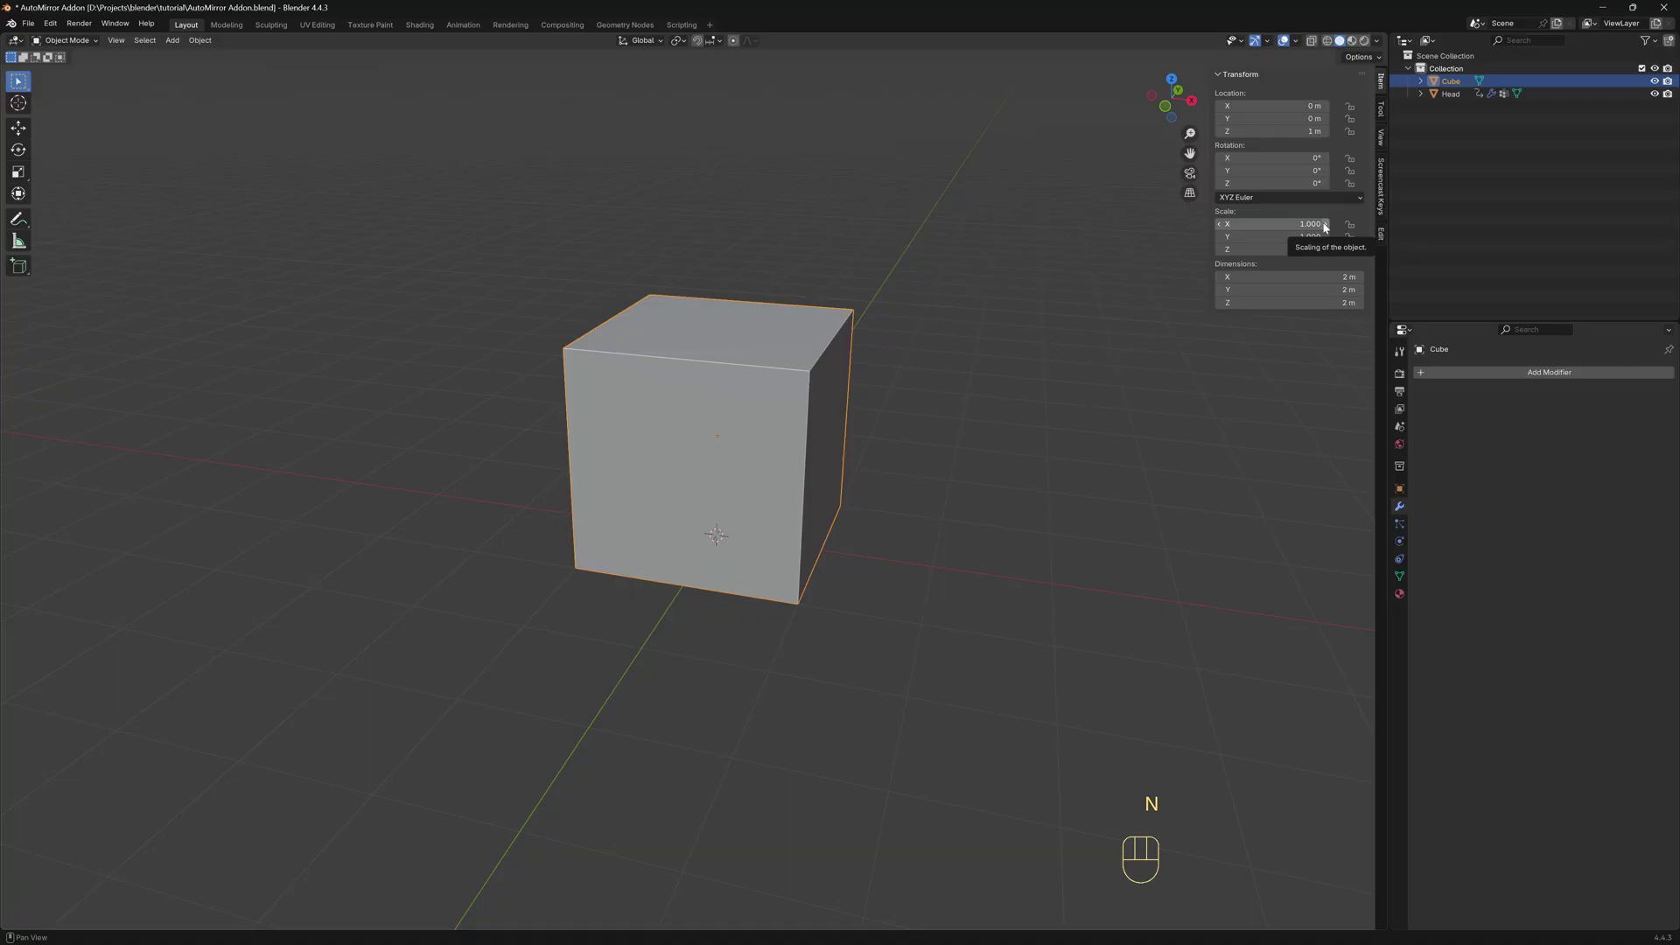
{"action": "left_click", "coordinate": [1380, 236]}
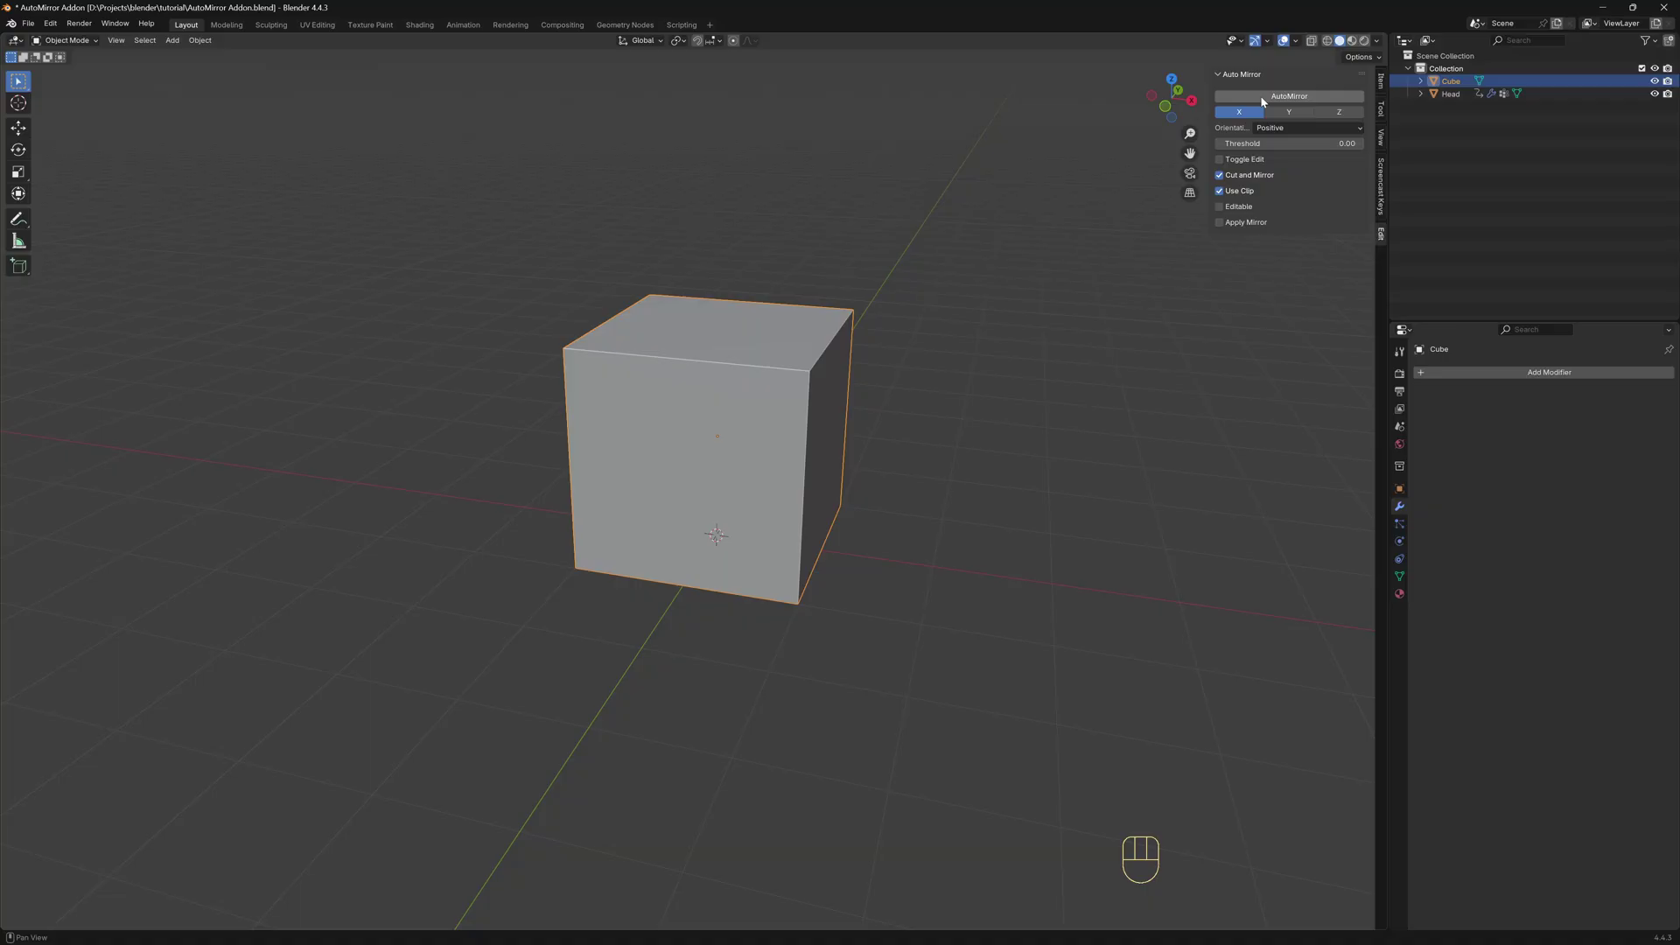
{"action": "left_click", "coordinate": [1262, 98]}
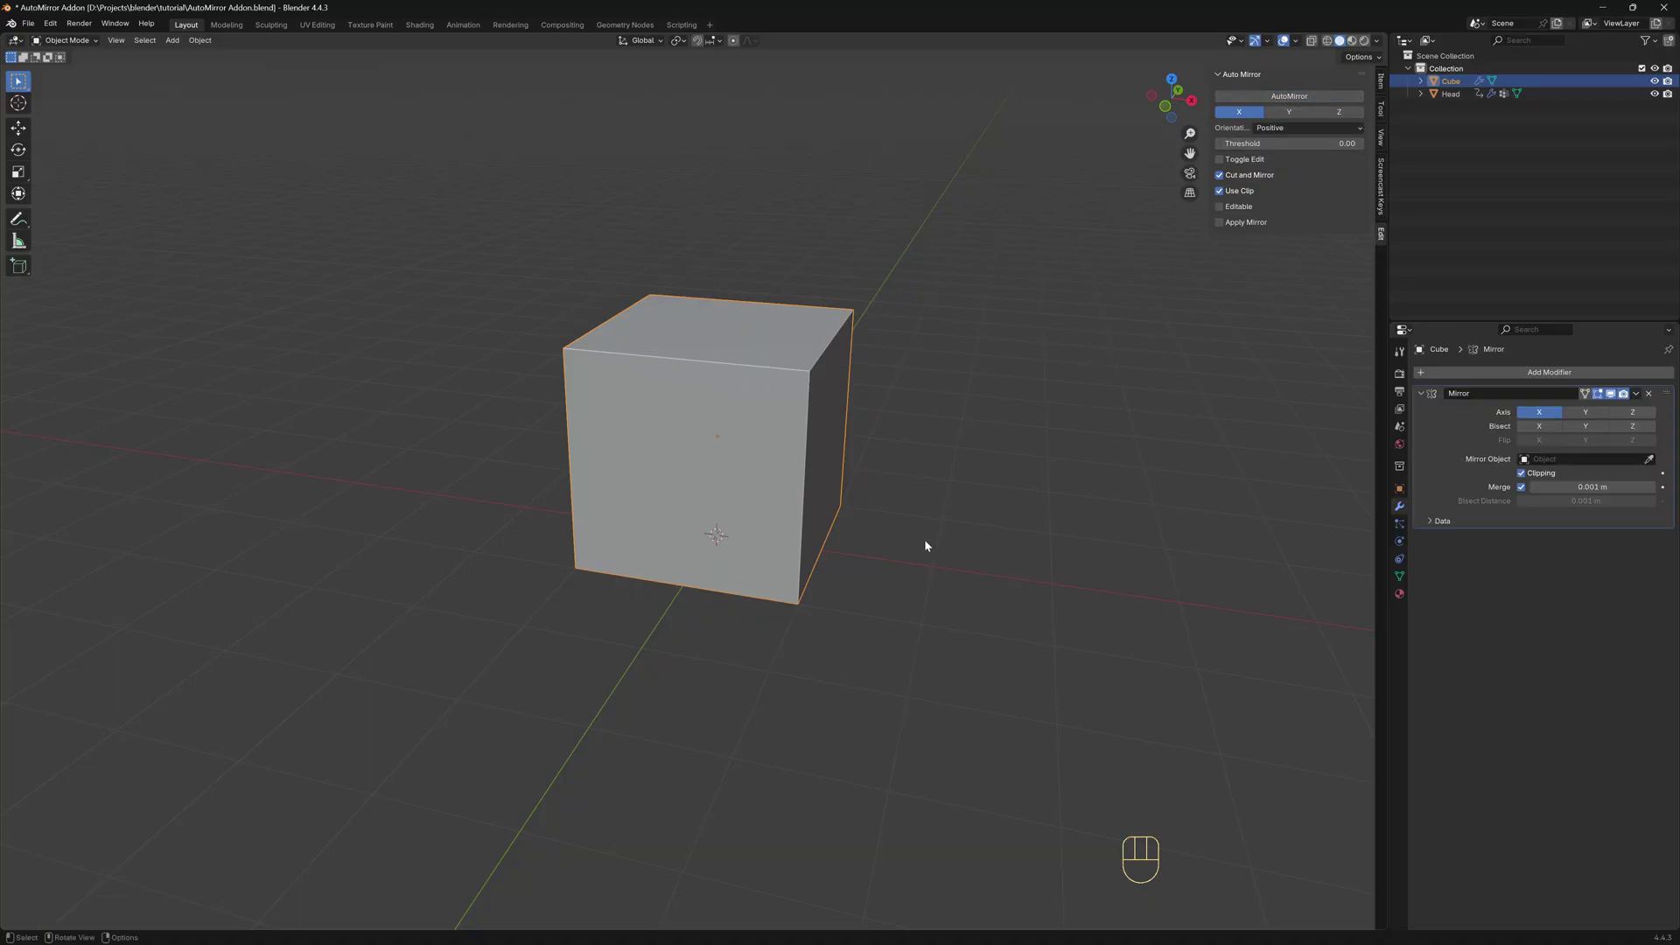
Step: In Edit Mode, test-move a vertex to check mirroring, then select the cube's right face
{"action": "key", "text": "Tab"}
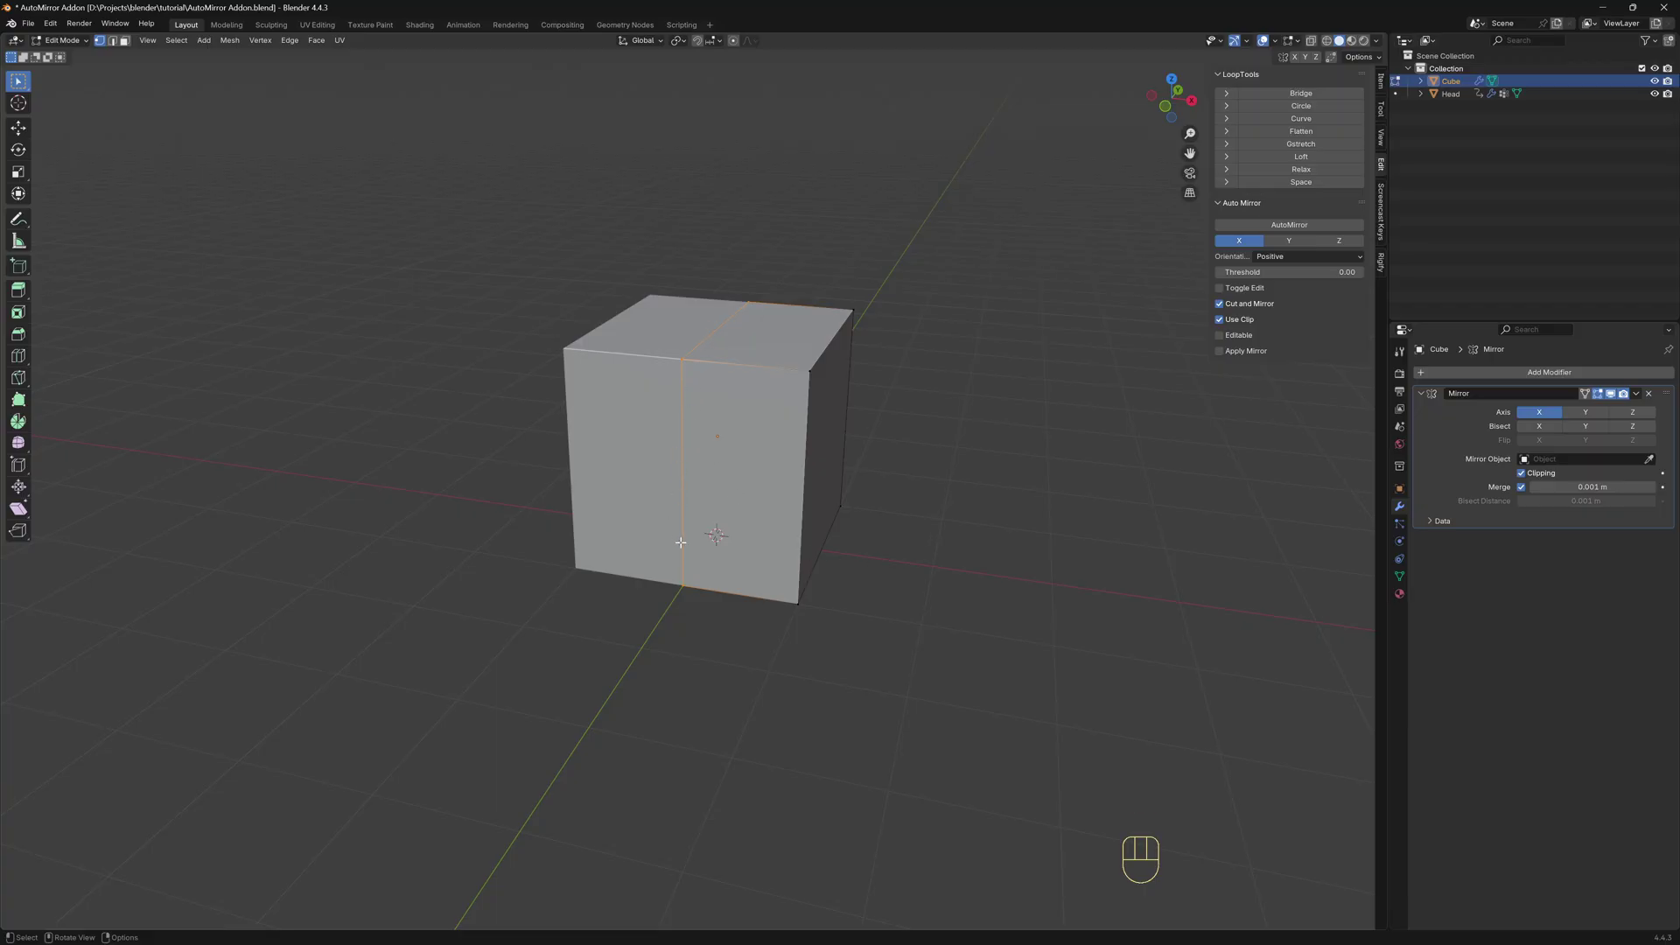
{"action": "left_click", "coordinate": [810, 369]}
{"action": "key", "text": "g"}
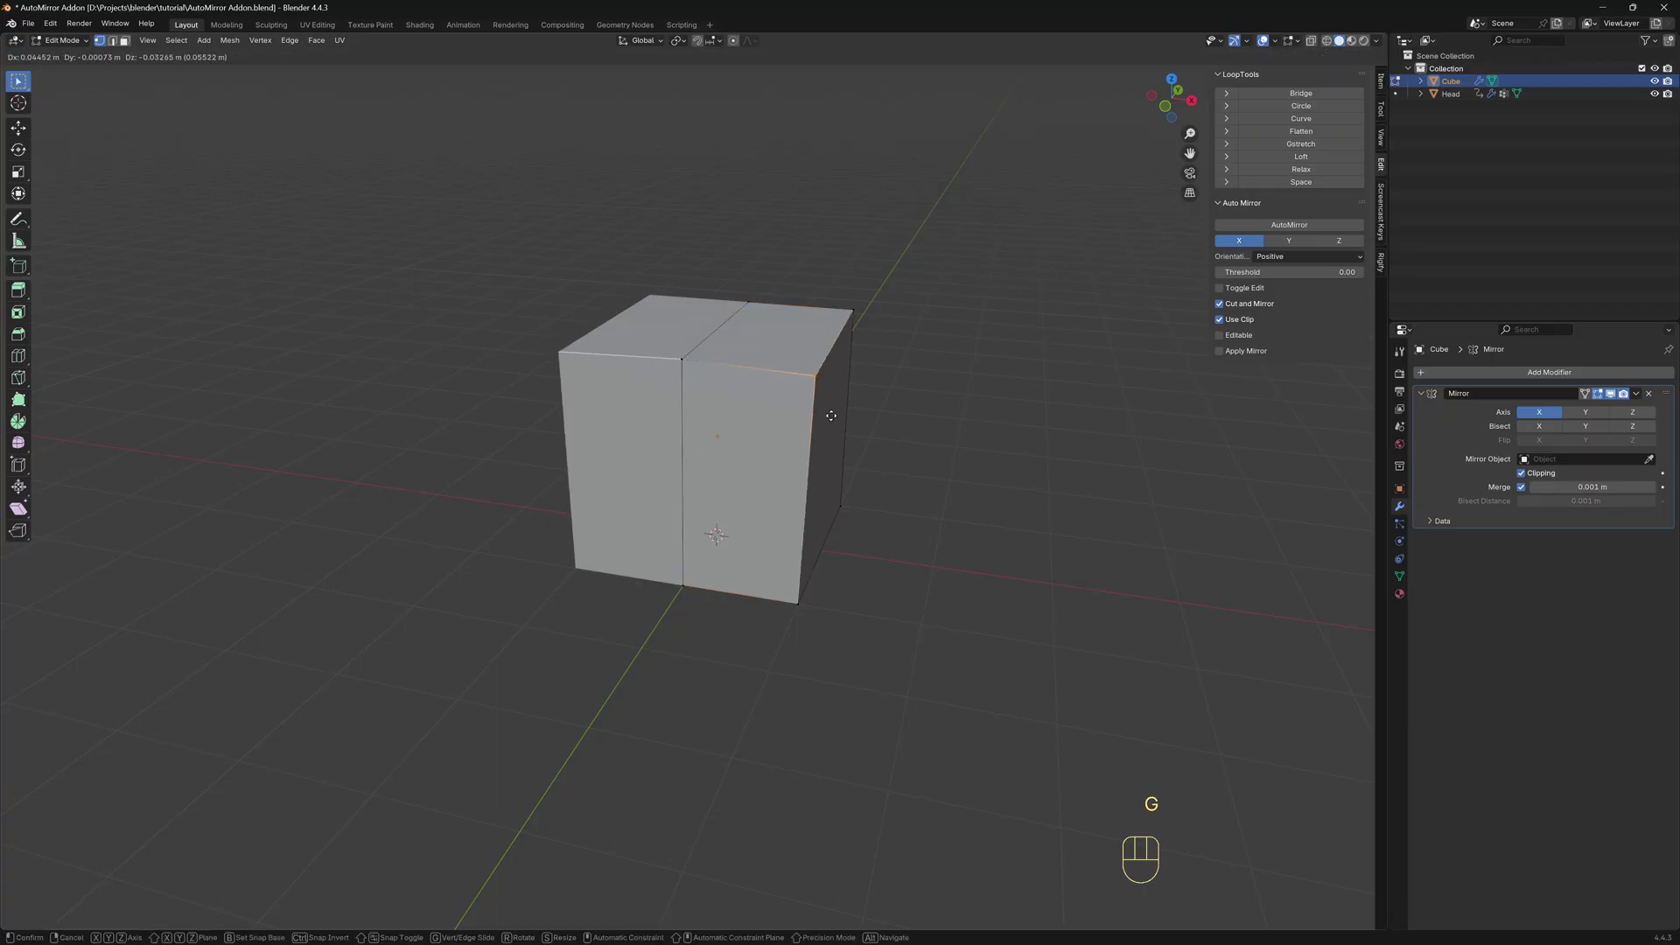
{"action": "right_click", "coordinate": [837, 446]}
{"action": "key", "text": "3"}
{"action": "left_click", "coordinate": [838, 447]}
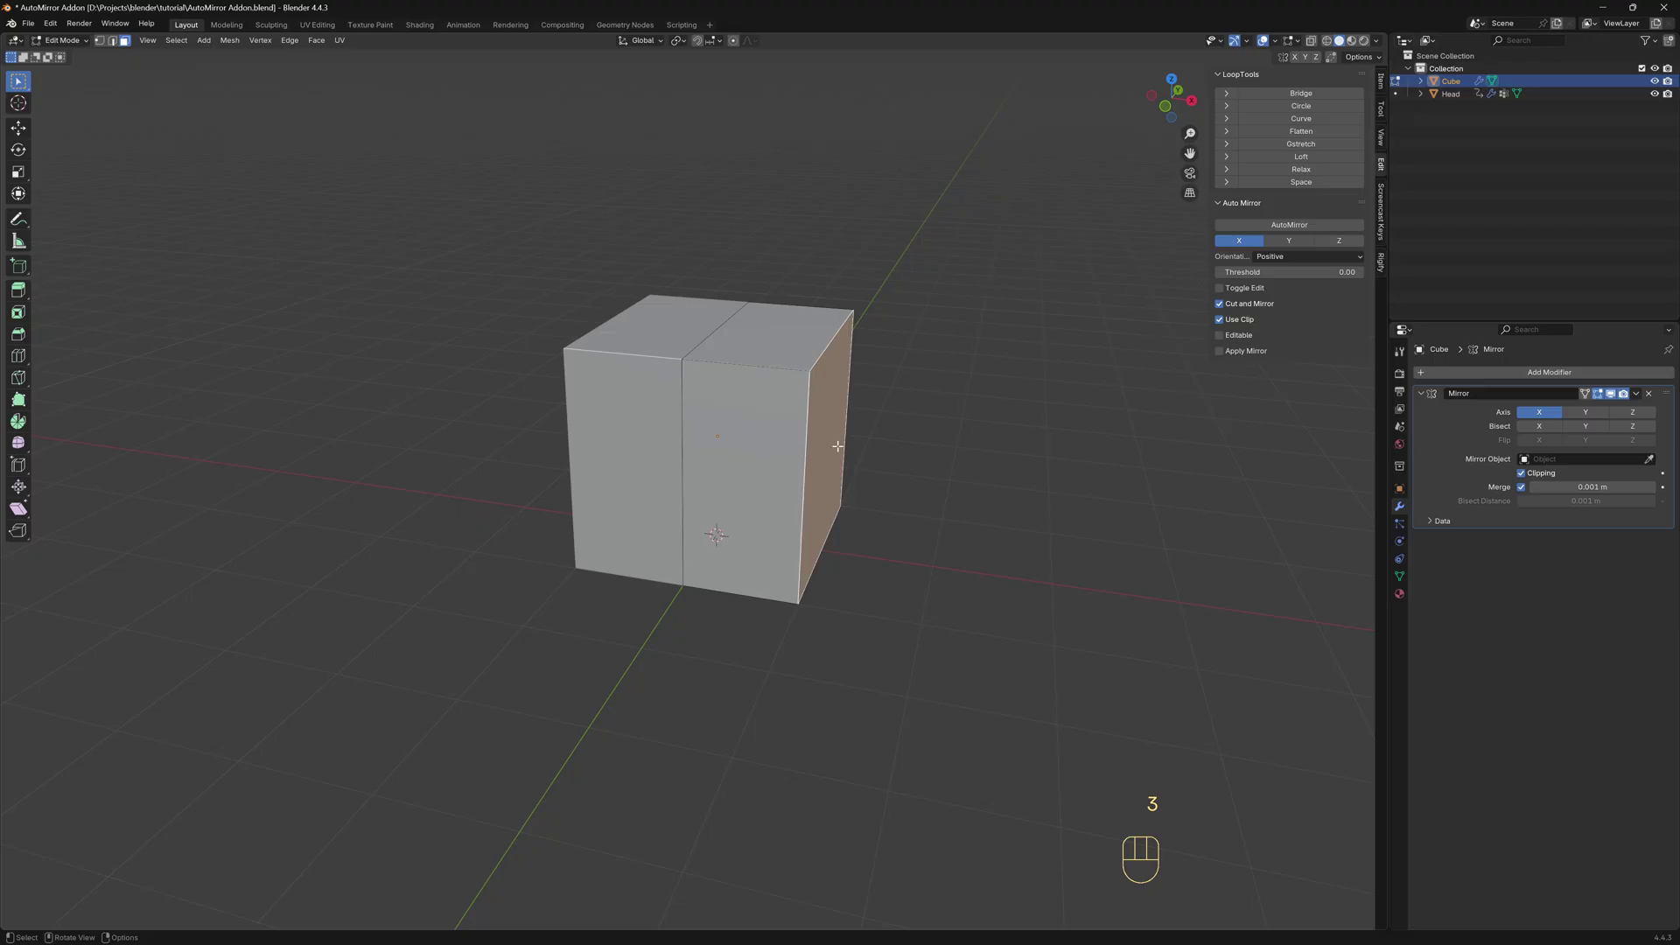
Step: Try stretching the right face, then mirror the cube across Y with Negative orientation
{"action": "key", "text": "g"}
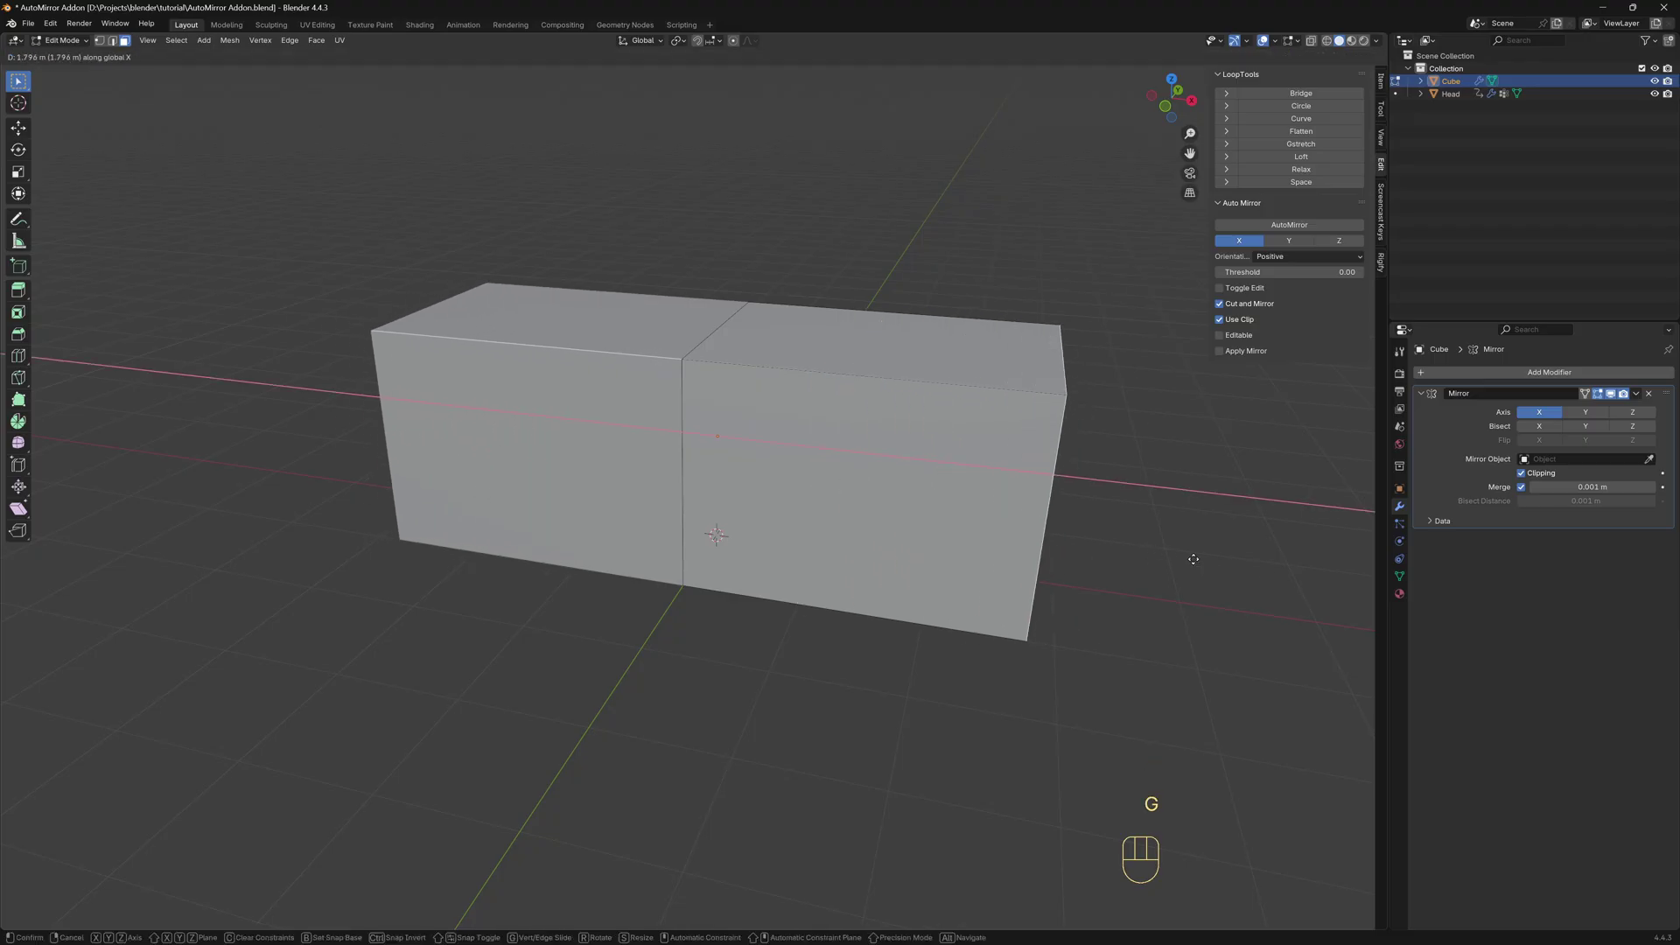
{"action": "right_click", "coordinate": [1169, 556]}
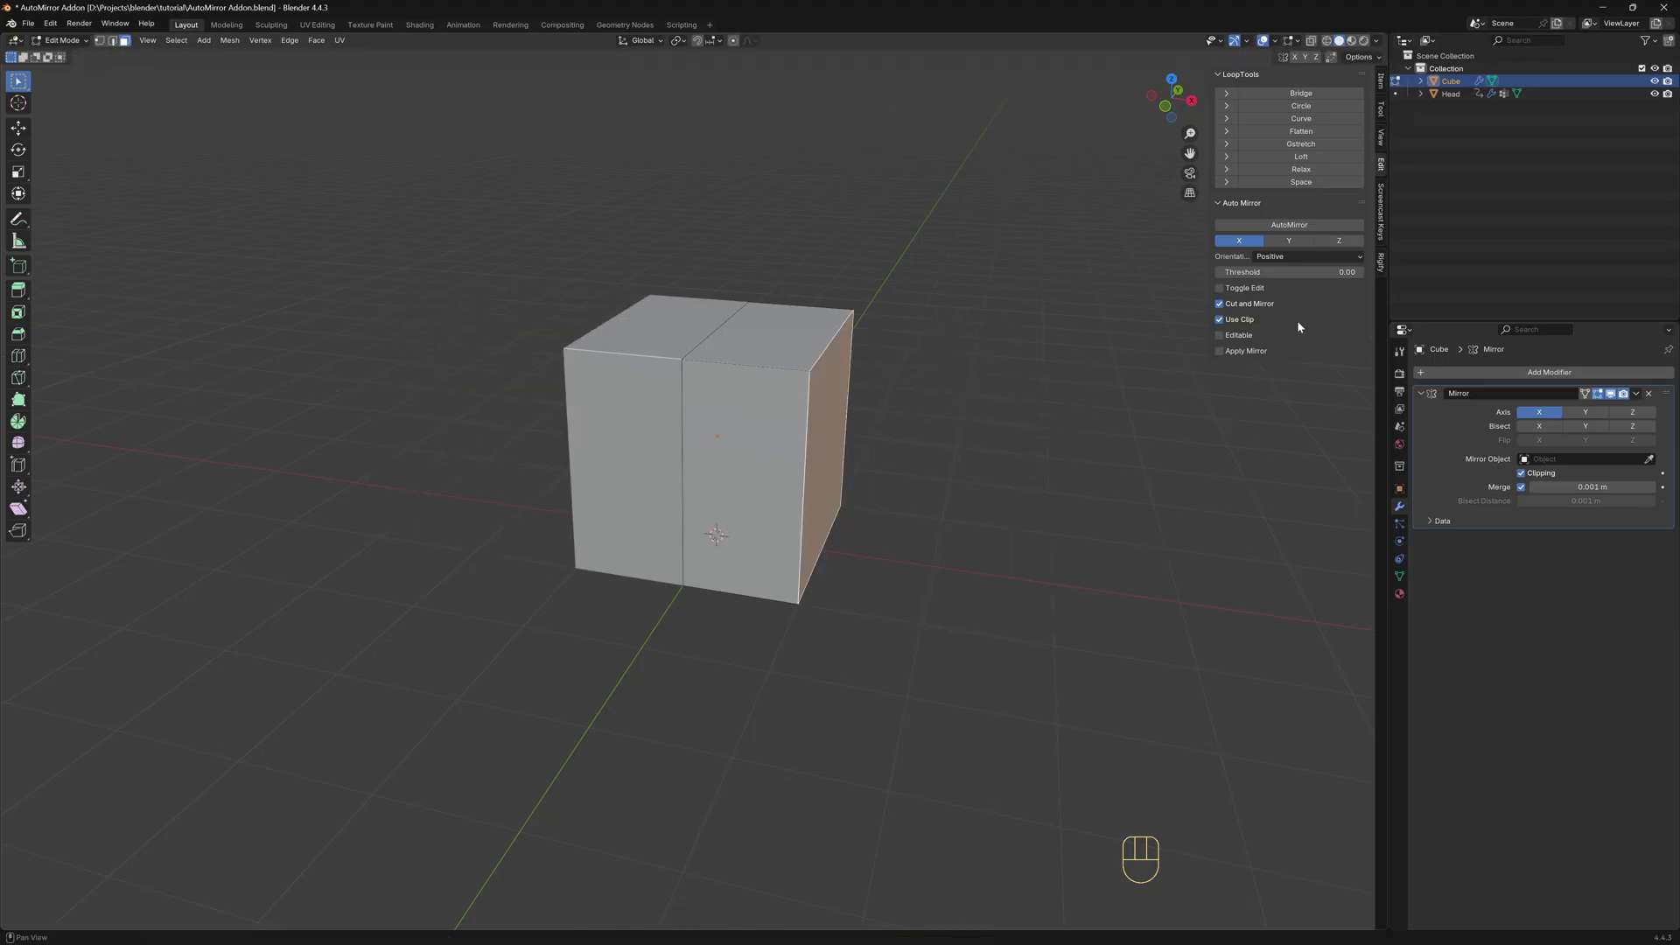
{"action": "left_click", "coordinate": [1290, 242]}
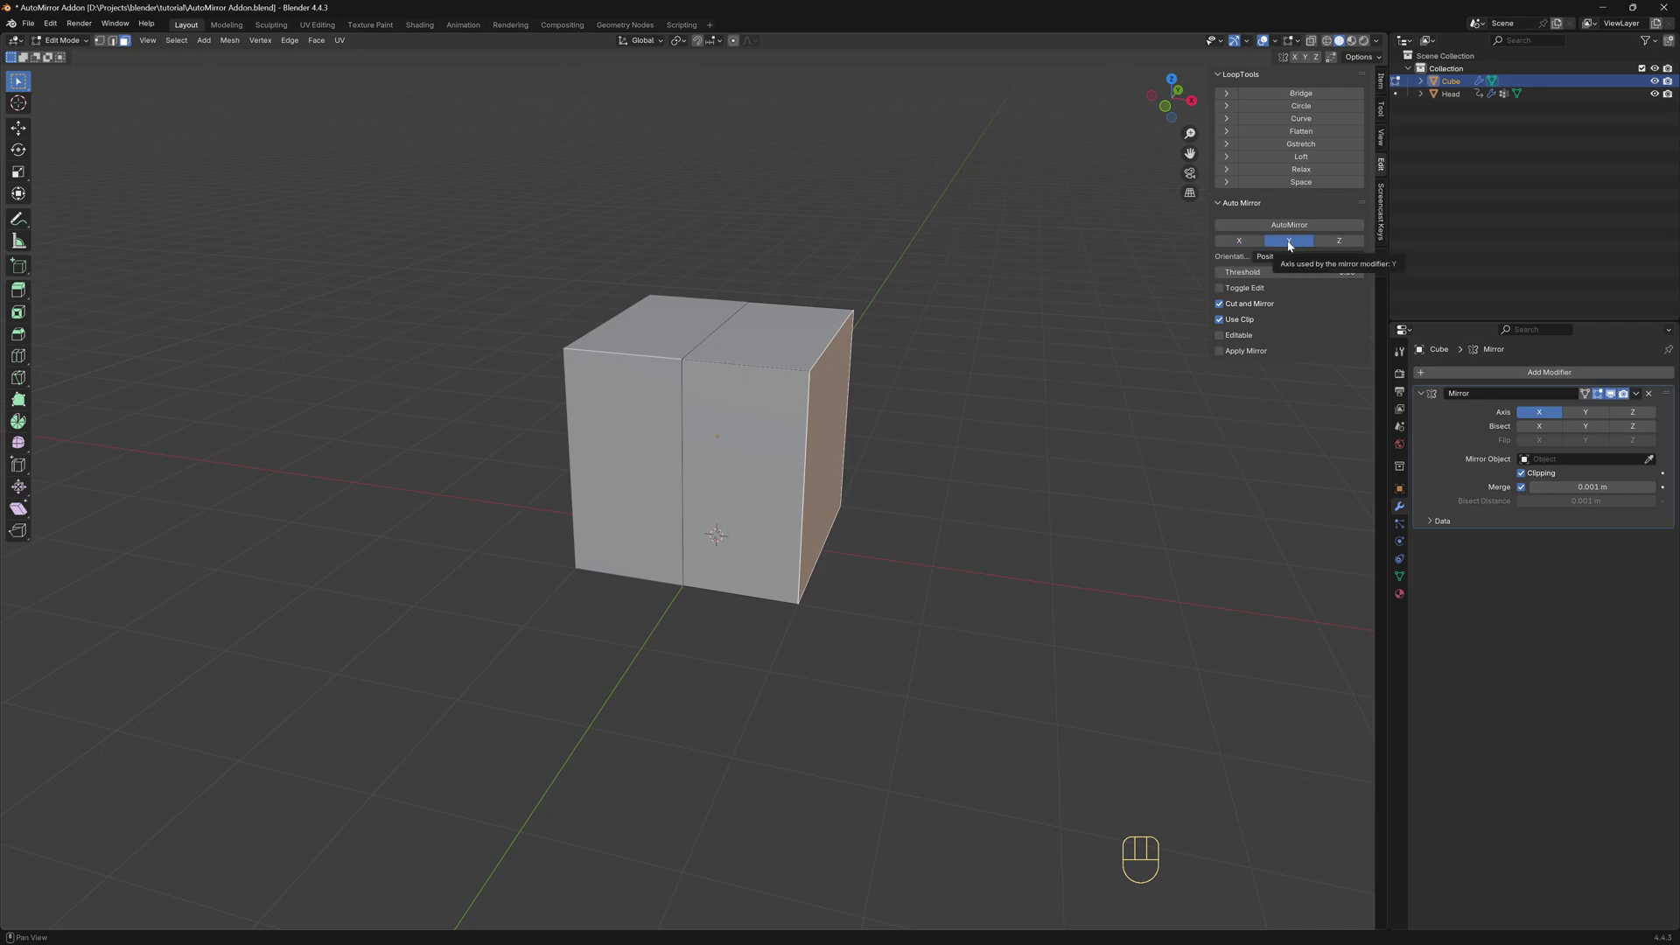
{"action": "left_click_drag", "start_coordinate": [1215, 262], "coordinate": [1178, 267]}
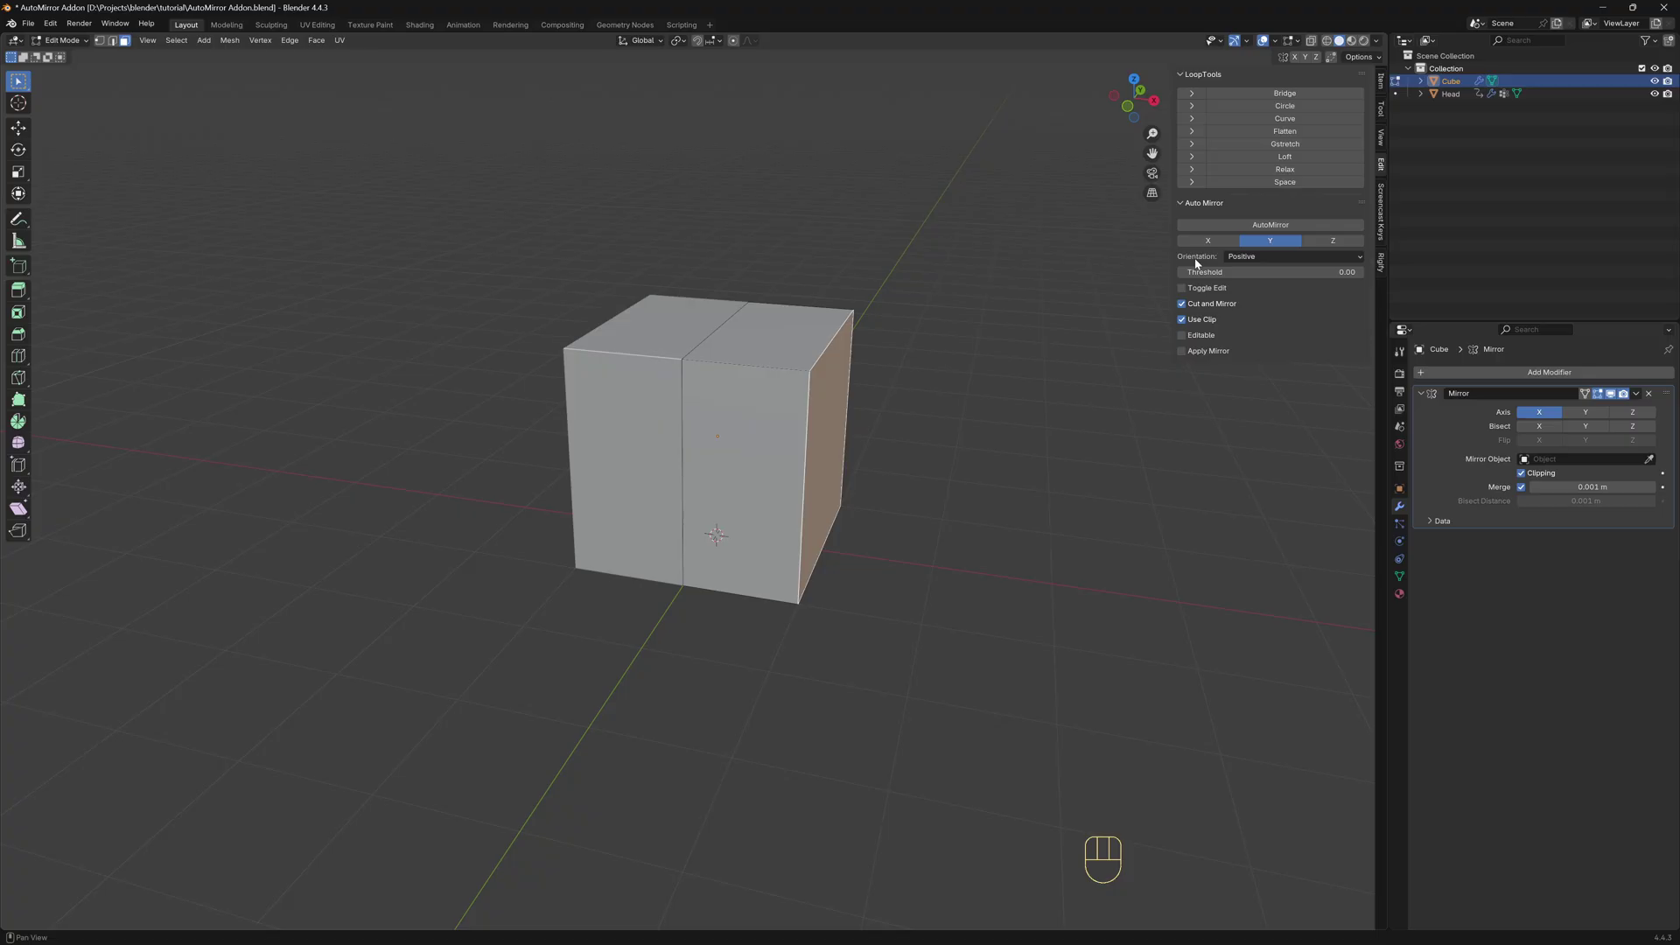
{"action": "left_click", "coordinate": [1284, 261]}
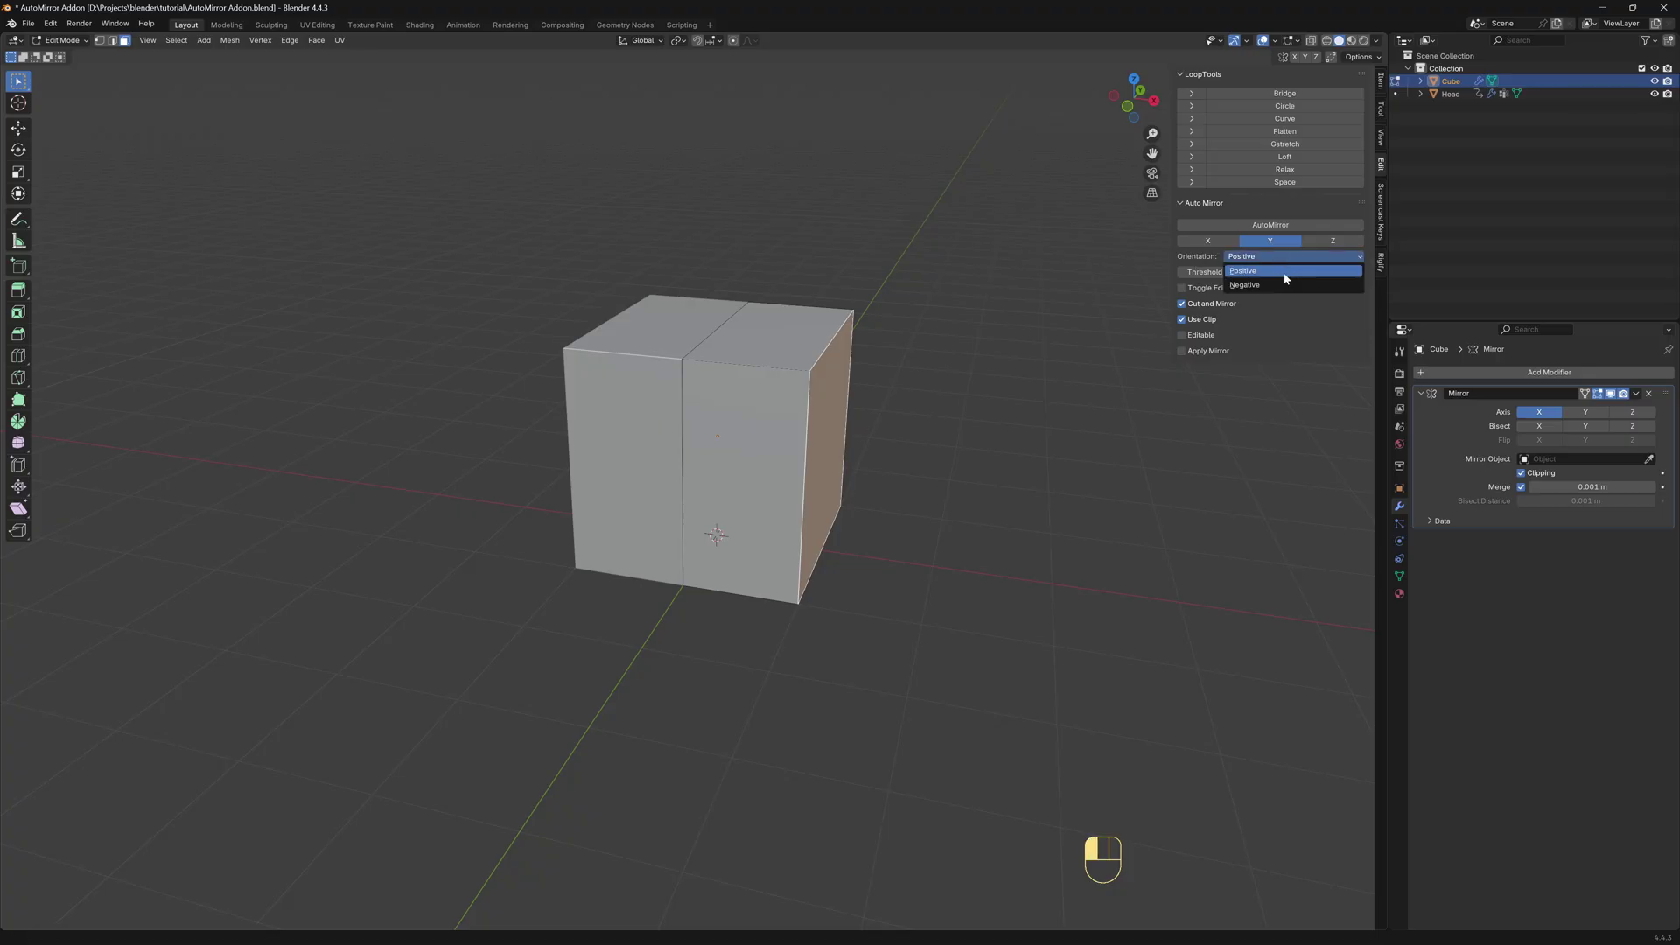
{"action": "left_click", "coordinate": [1252, 271]}
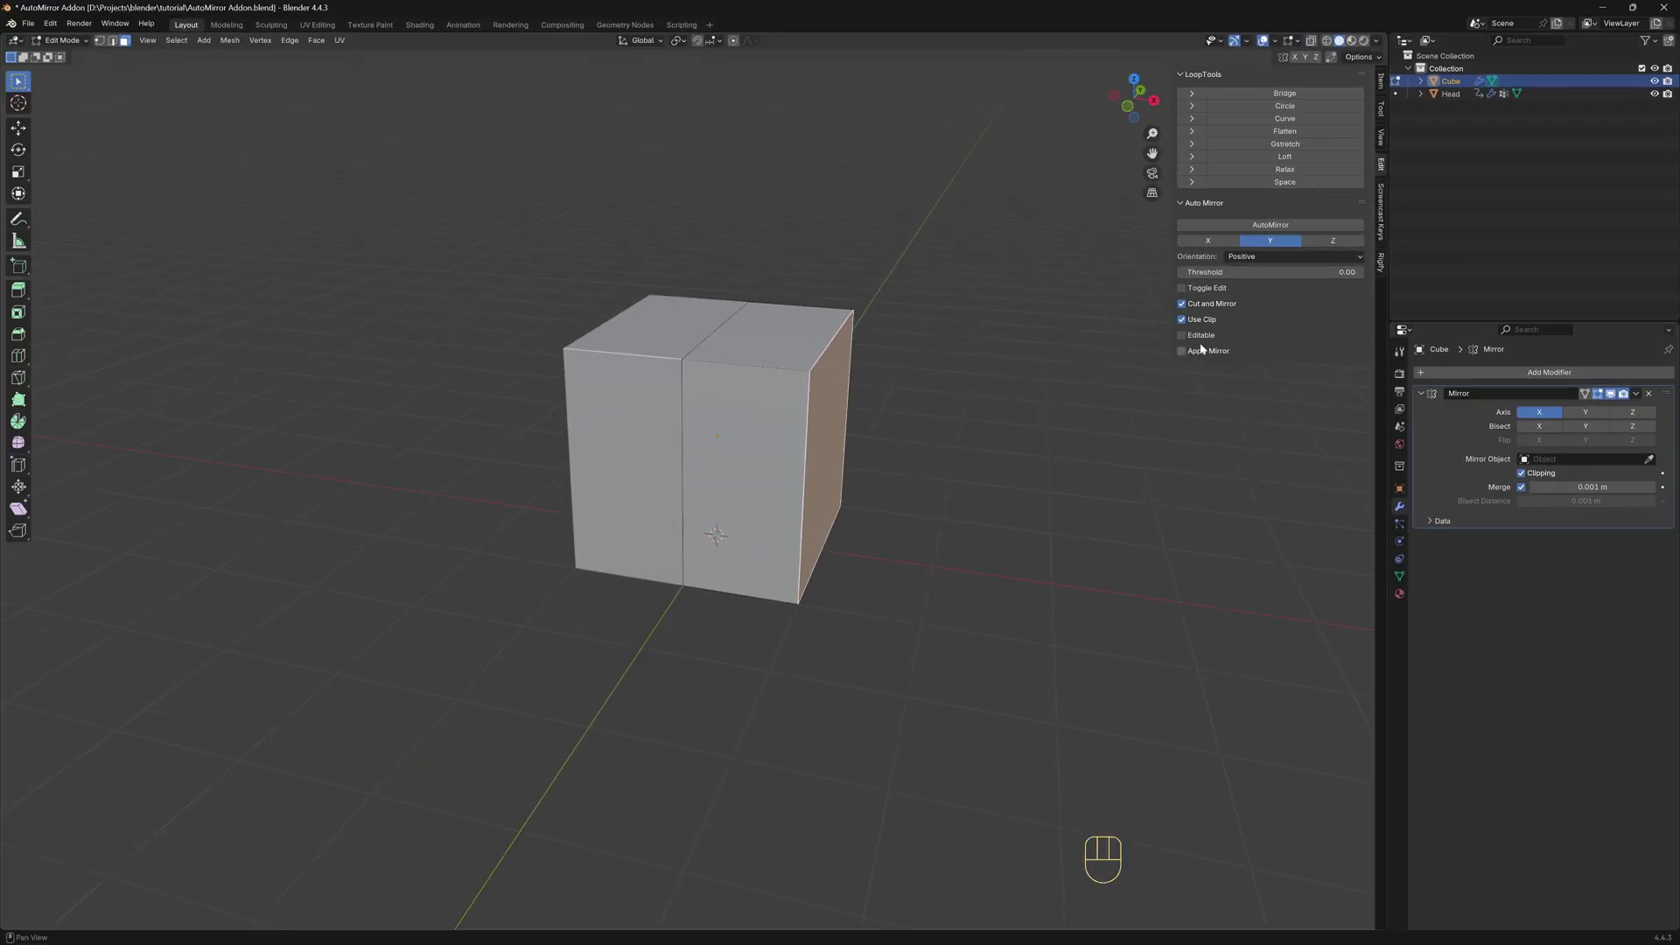
{"action": "left_click", "coordinate": [1252, 256]}
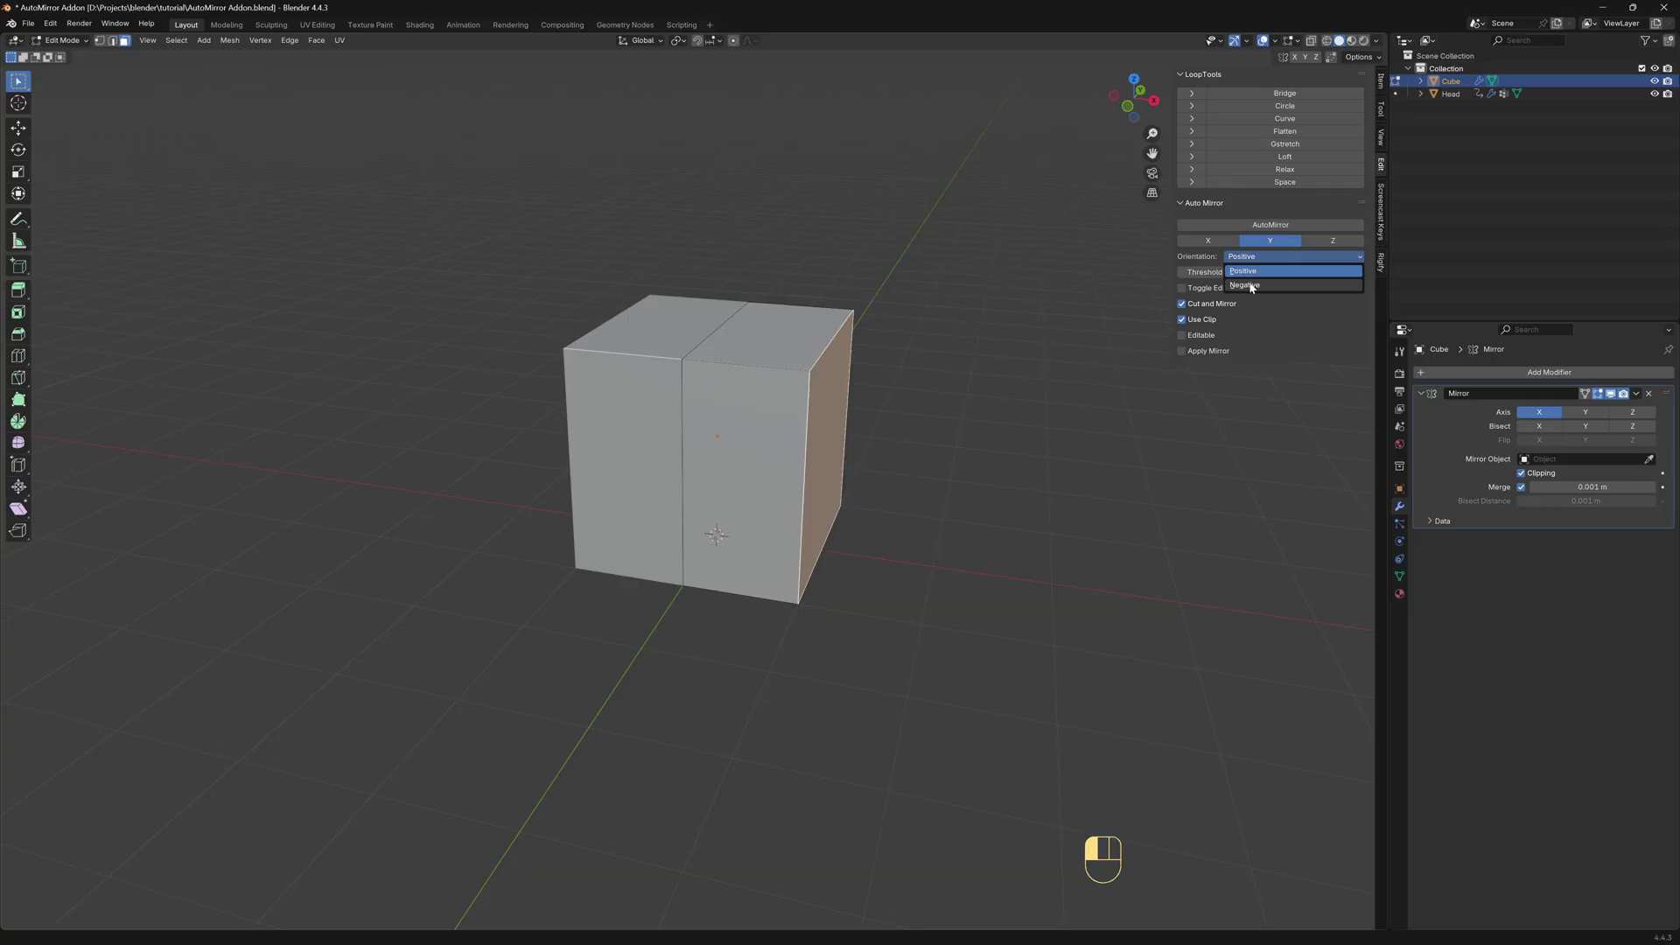
{"action": "left_click", "coordinate": [1249, 282]}
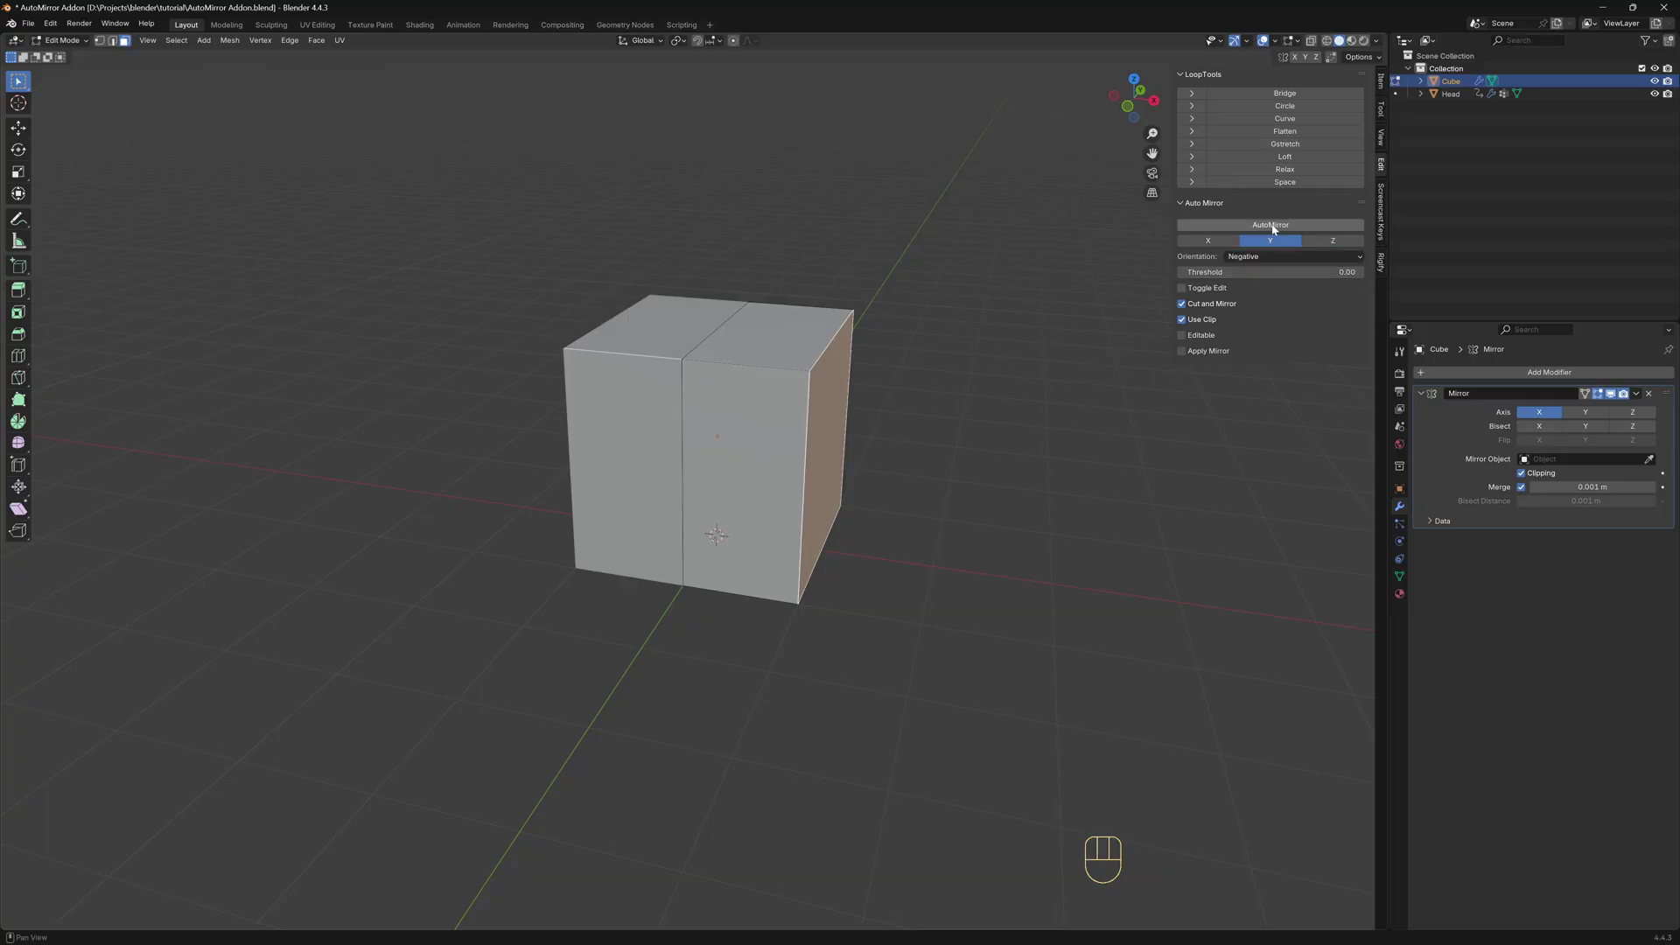
{"action": "left_click", "coordinate": [1270, 225]}
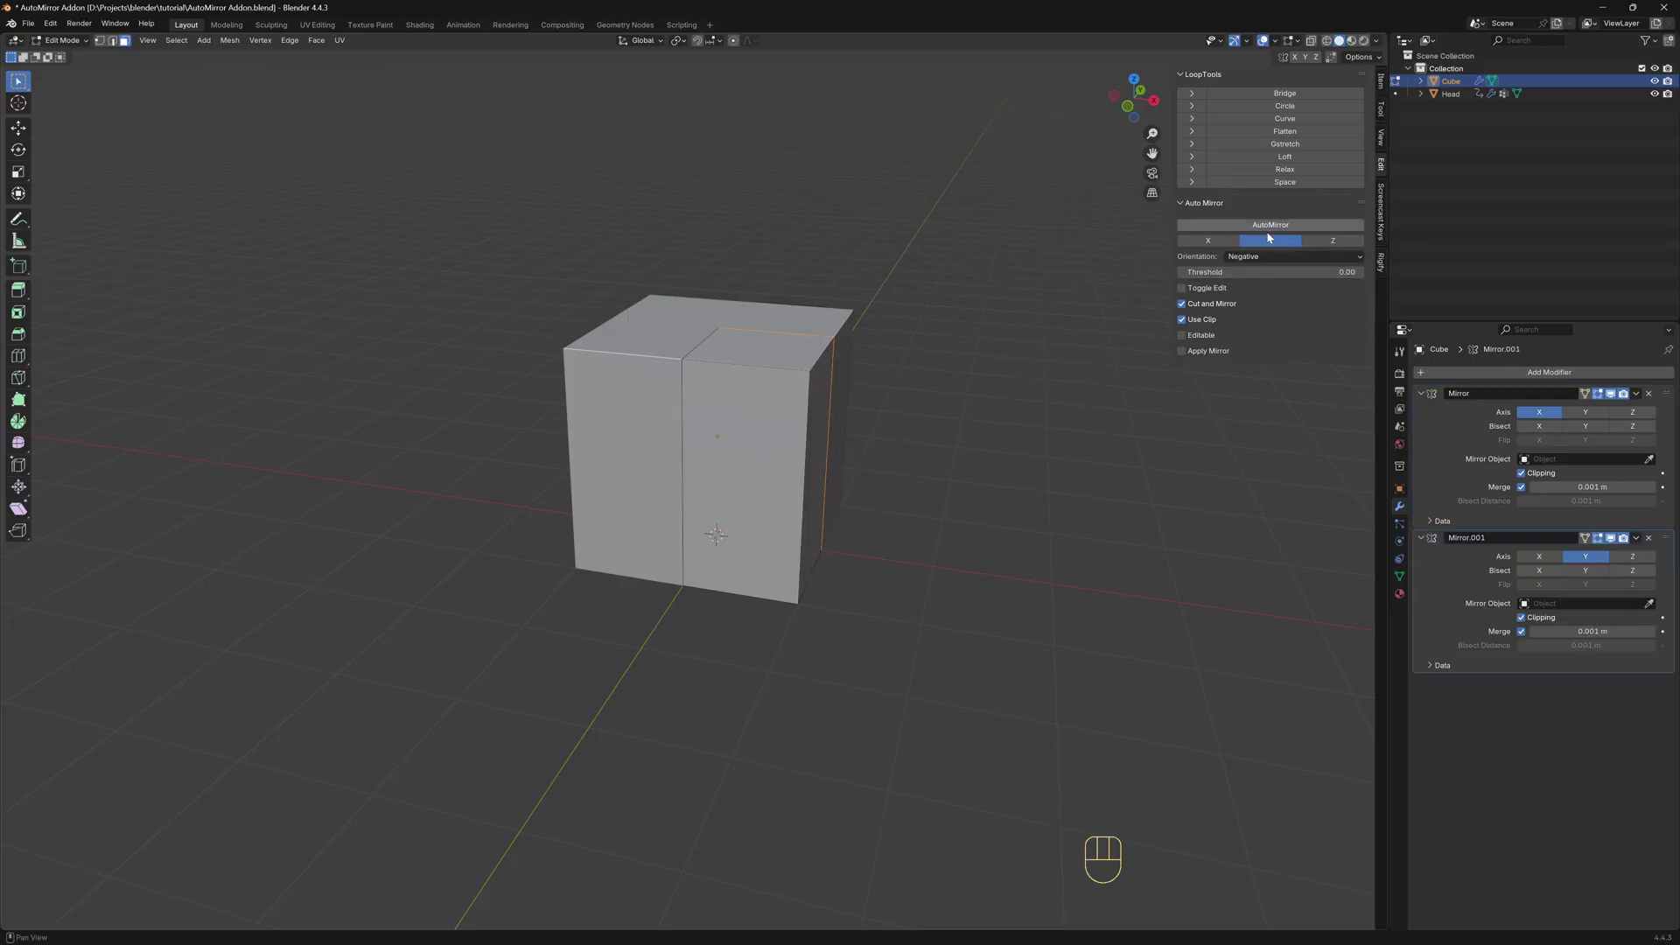
Step: Mirror the cube across Z with Positive orientation
{"action": "left_click", "coordinate": [1331, 241]}
{"action": "left_click", "coordinate": [1313, 256]}
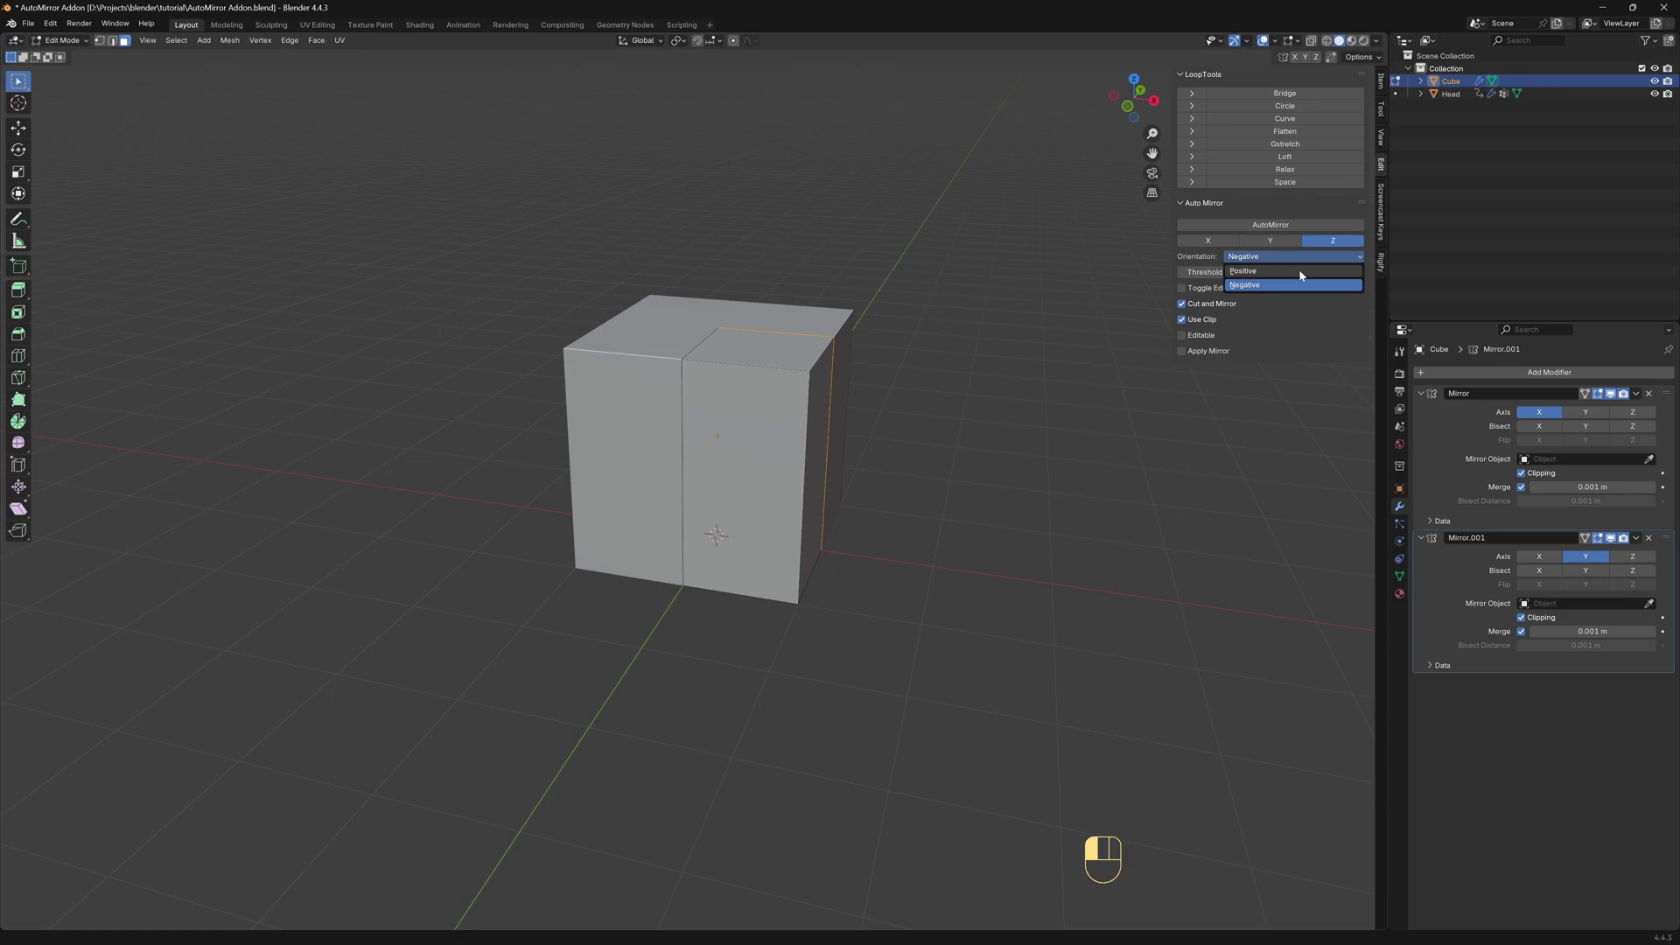
{"action": "left_click", "coordinate": [1301, 272]}
{"action": "left_click", "coordinate": [1271, 225]}
{"action": "middle_click_drag", "start_coordinate": [1034, 399], "coordinate": [1002, 421]}
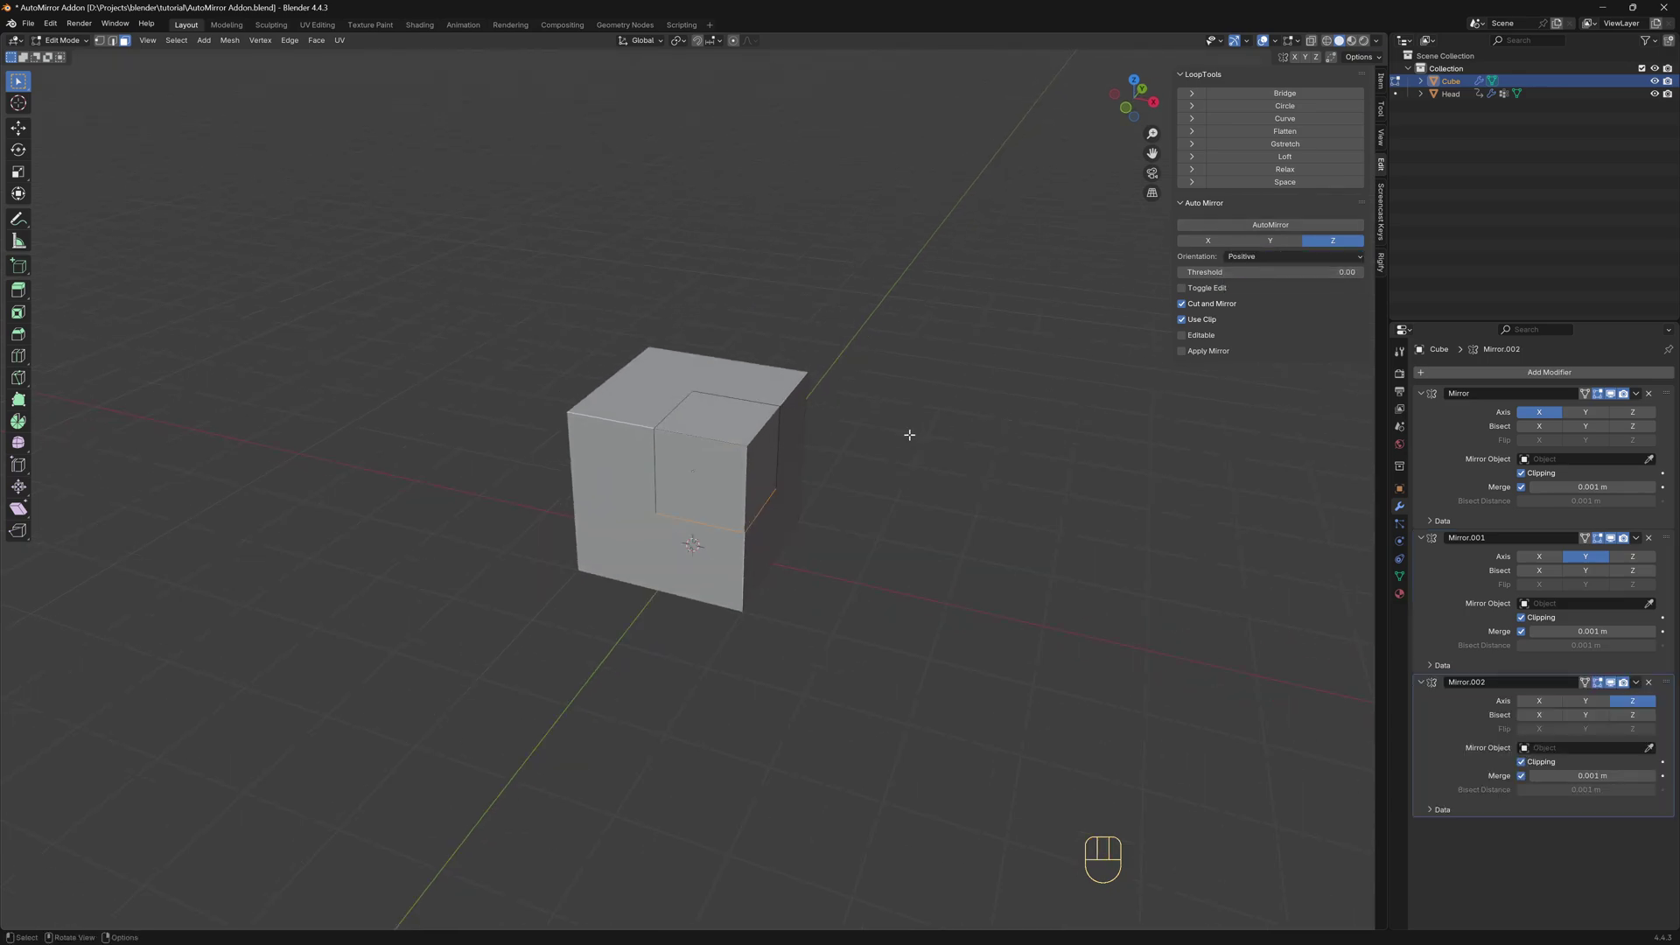
Step: Extrude the inner cube's top, right and front faces outward along their normals
{"action": "key", "text": "3"}
{"action": "left_click", "coordinate": [727, 418]}
{"action": "left_click", "coordinate": [762, 454], "text": "shift"}
{"action": "left_click", "coordinate": [721, 487], "text": "shift"}
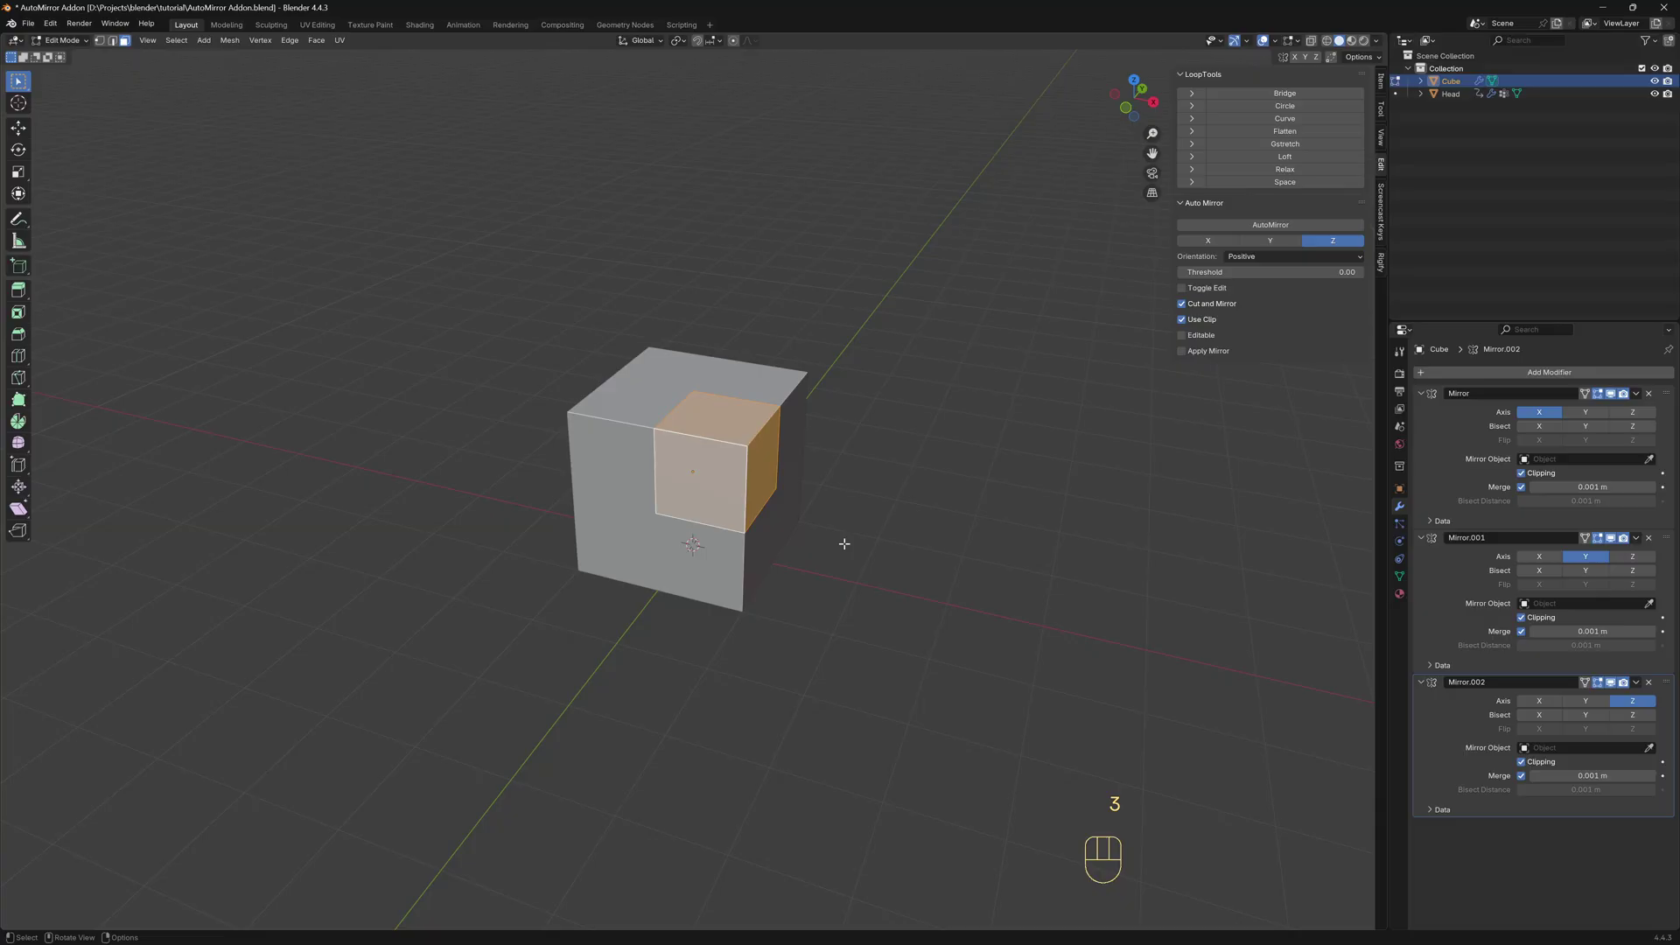
{"action": "key", "text": "alt+e"}
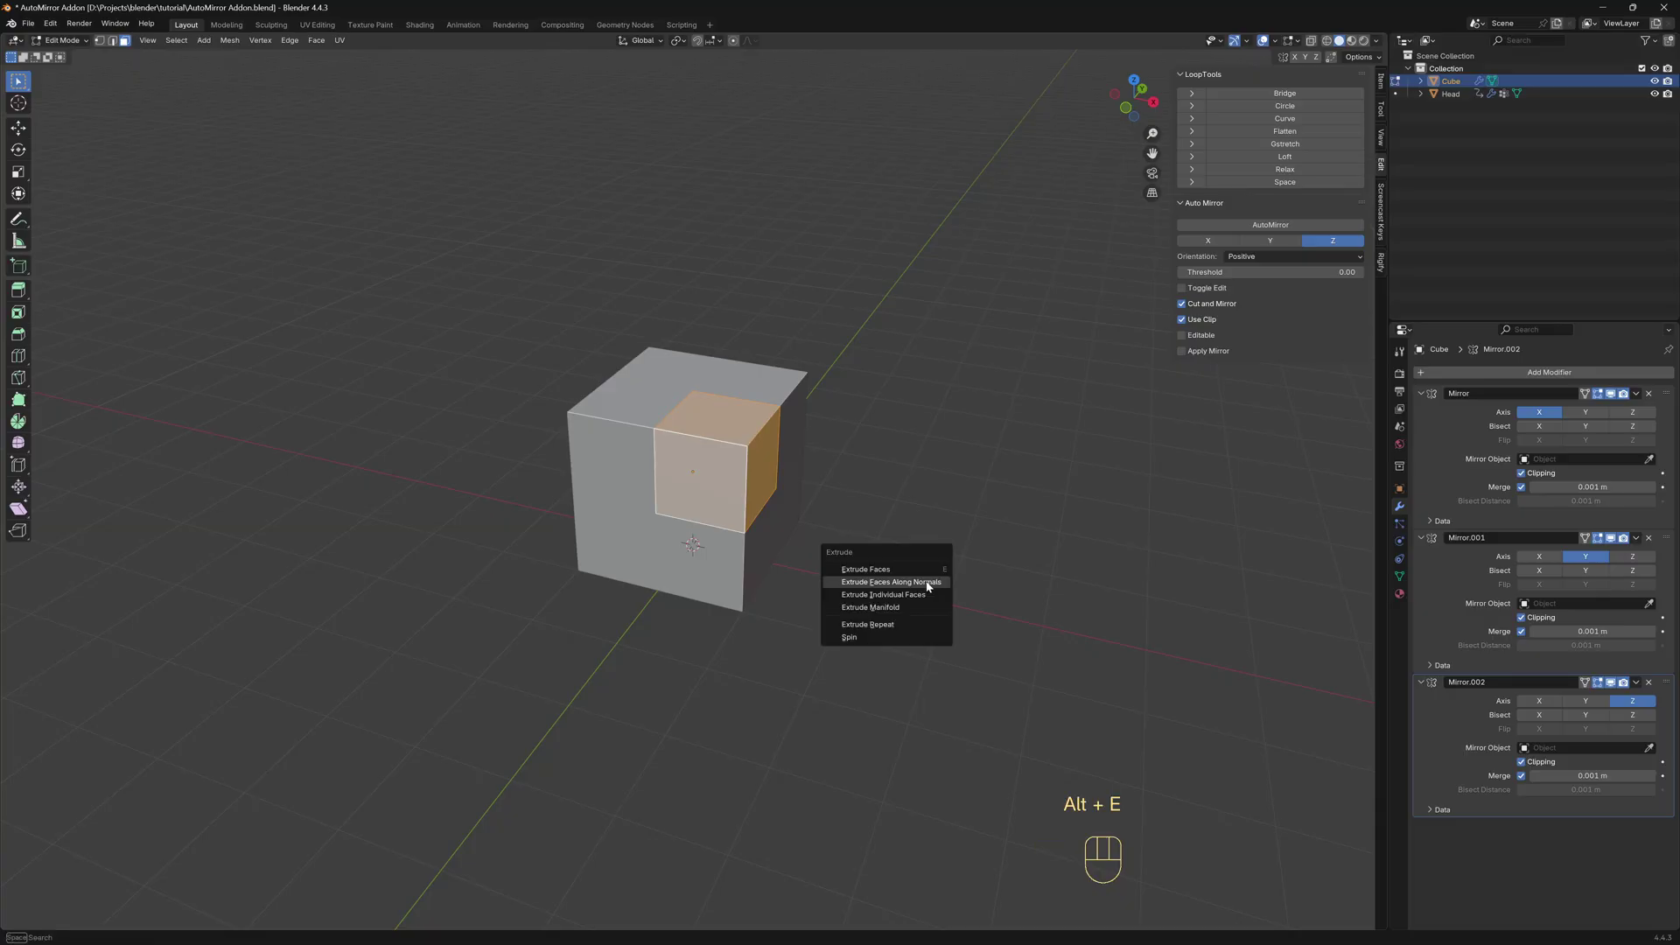
{"action": "left_click", "coordinate": [919, 586]}
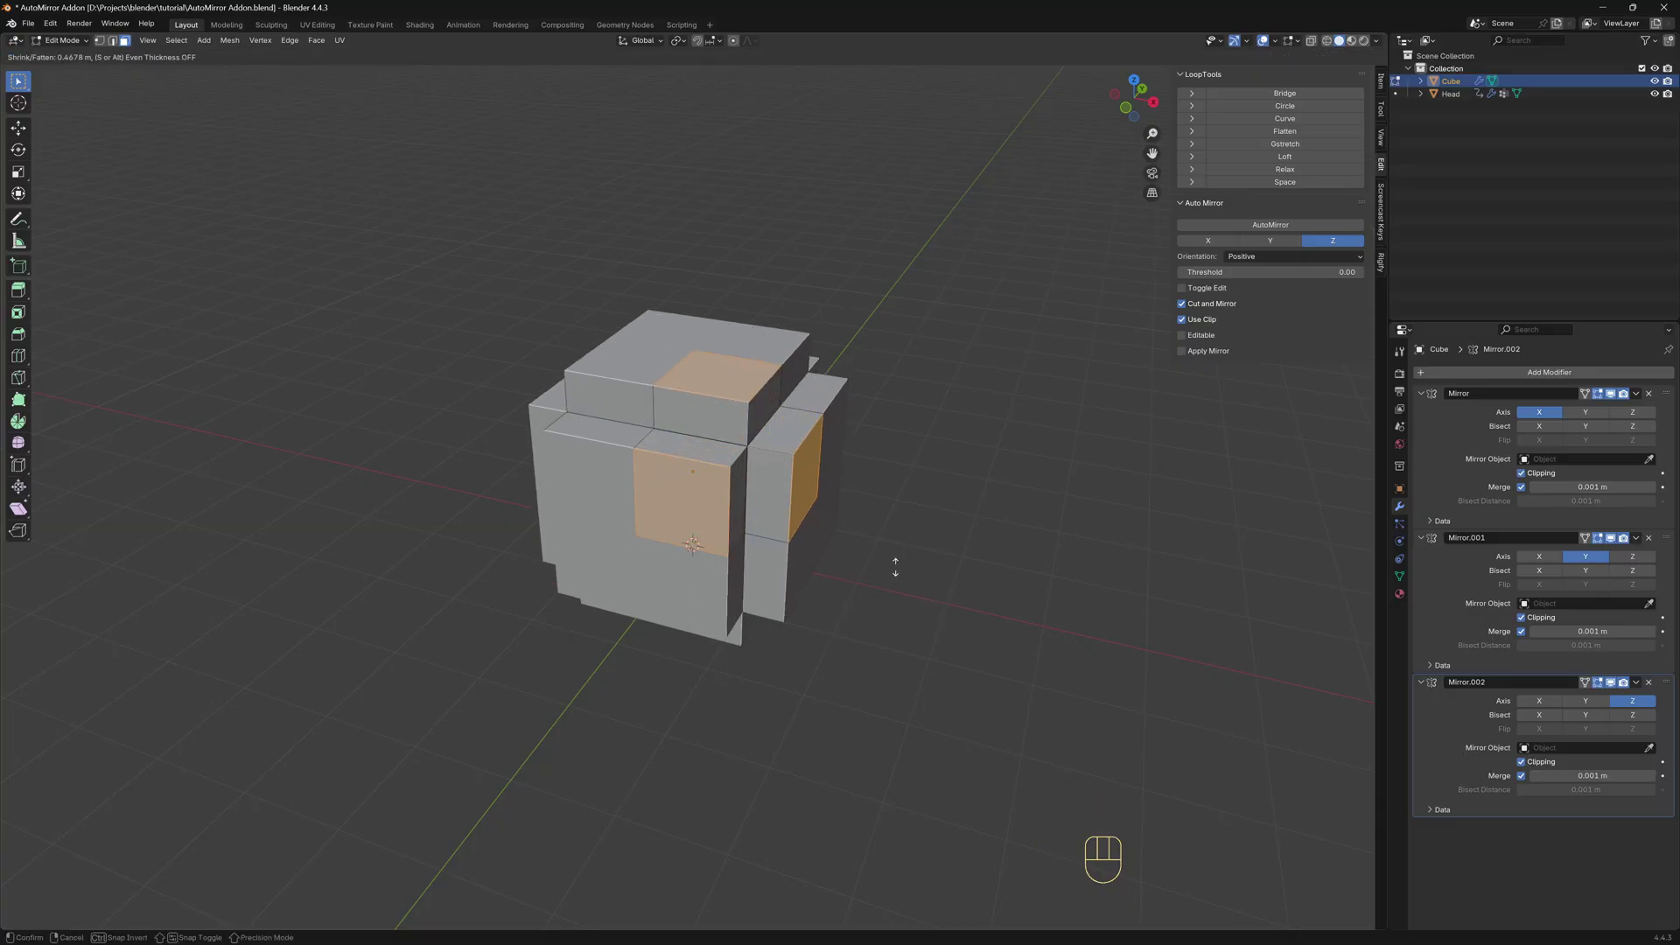
{"action": "left_click", "coordinate": [869, 533]}
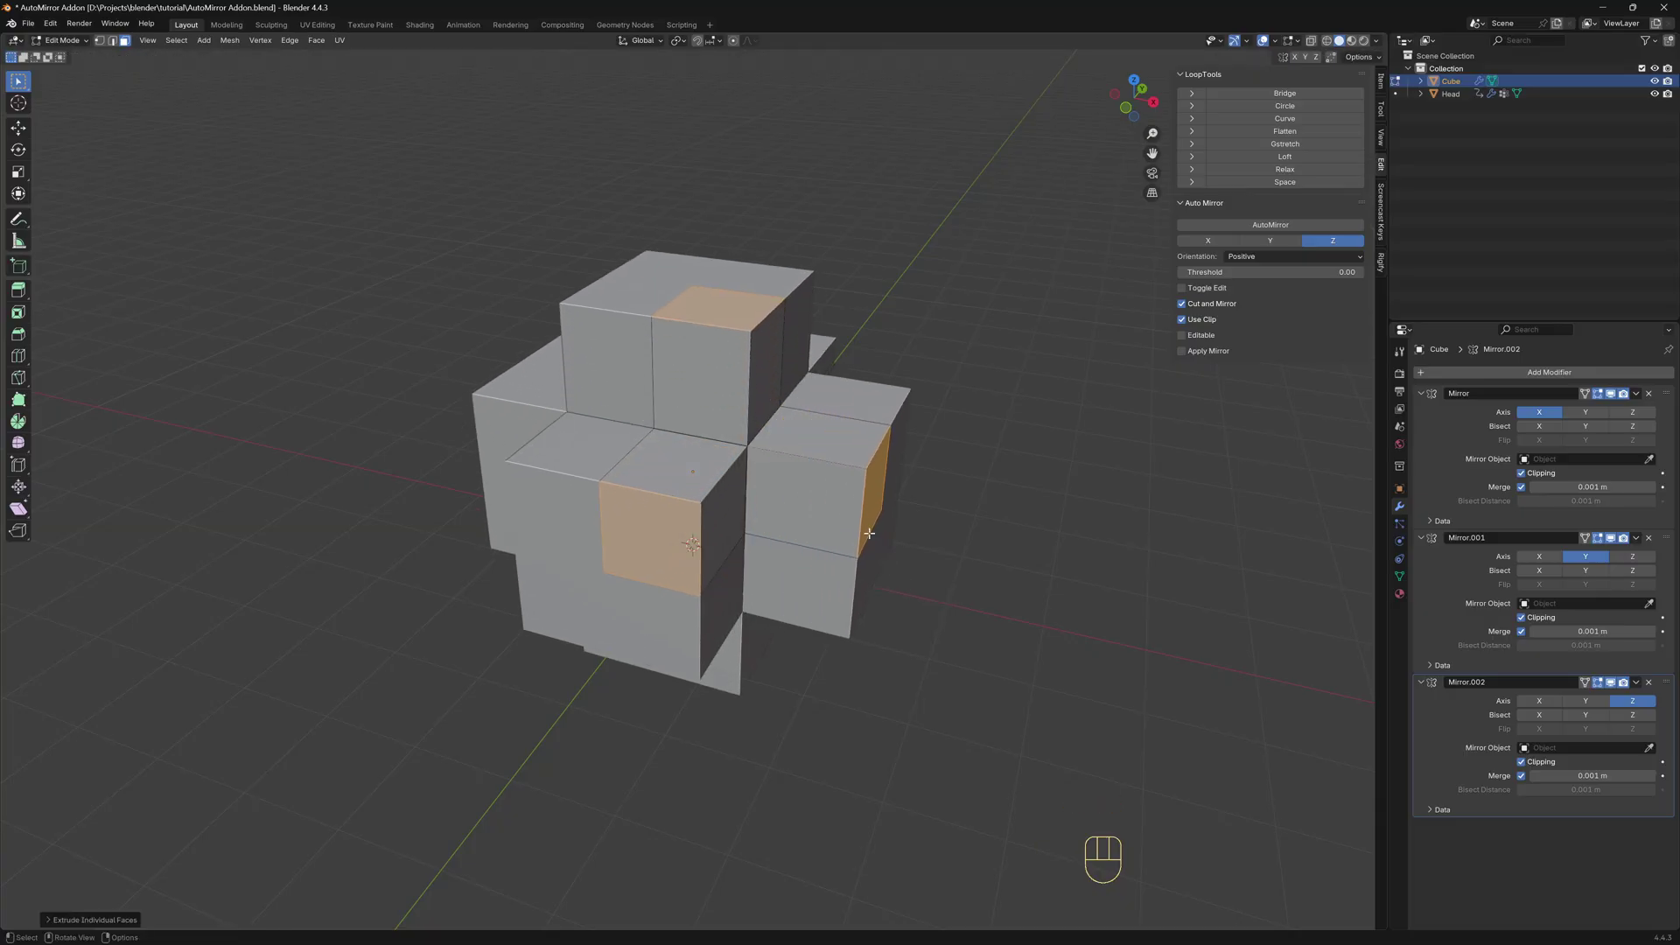
{"action": "left_click", "coordinate": [956, 573]}
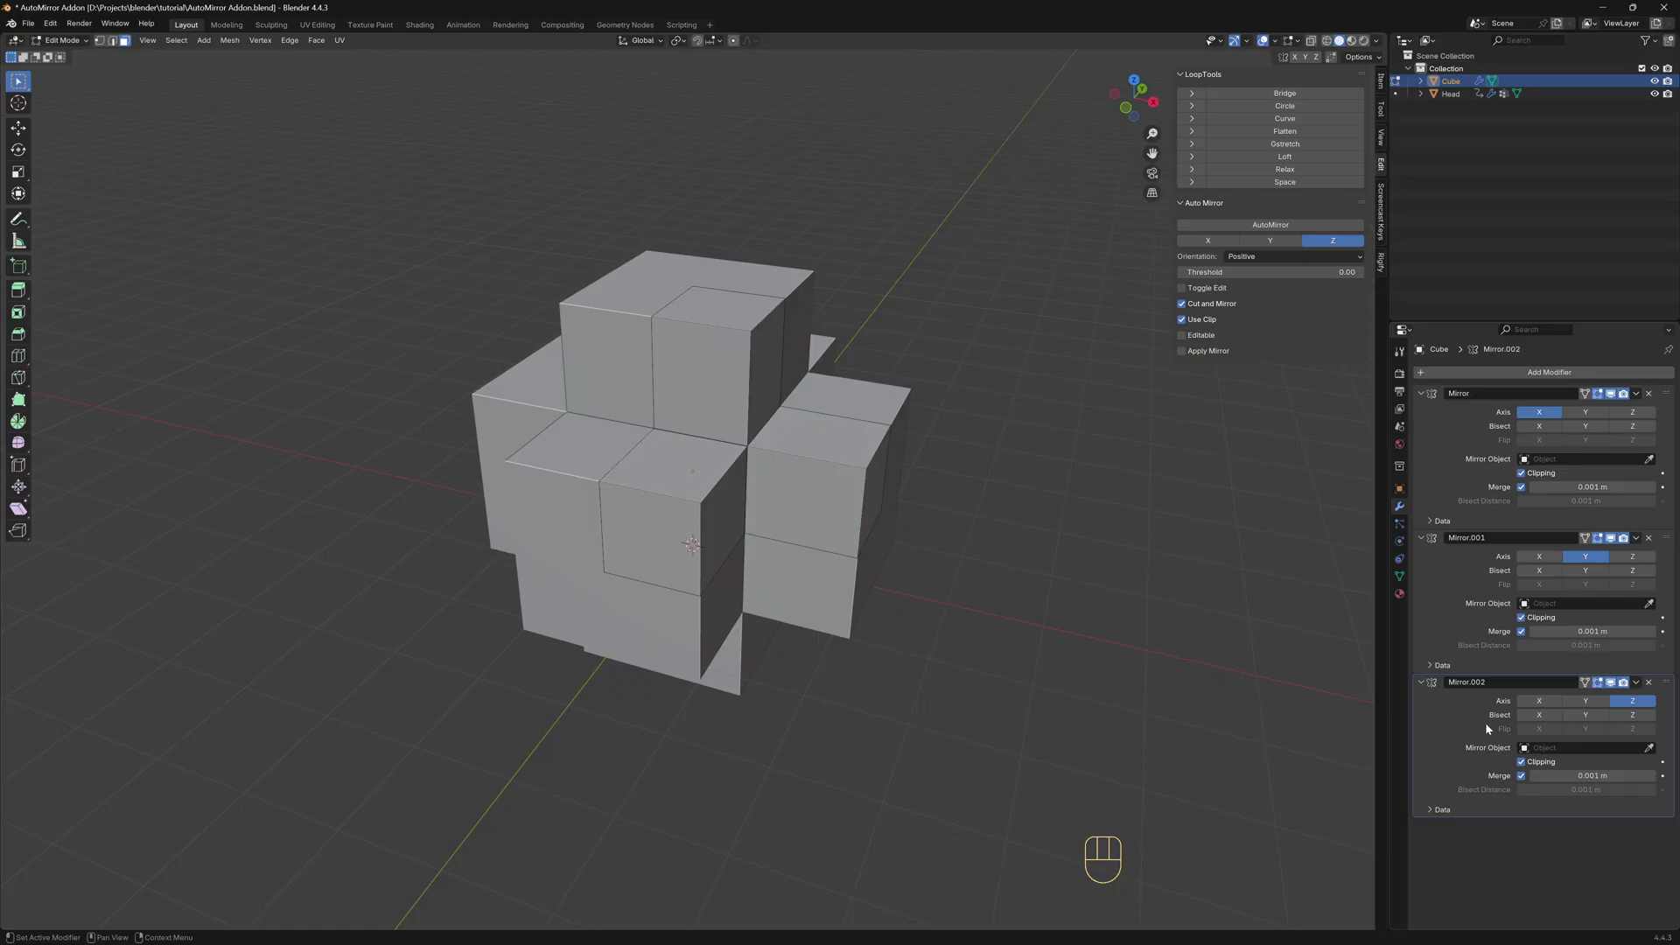
Step: Enable Y and Z on the first Mirror modifier and delete the other two
{"action": "left_click", "coordinate": [1606, 414]}
{"action": "left_click", "coordinate": [1628, 416]}
{"action": "key", "text": "ctrl+x"}
{"action": "key", "text": "ctrl+x"}
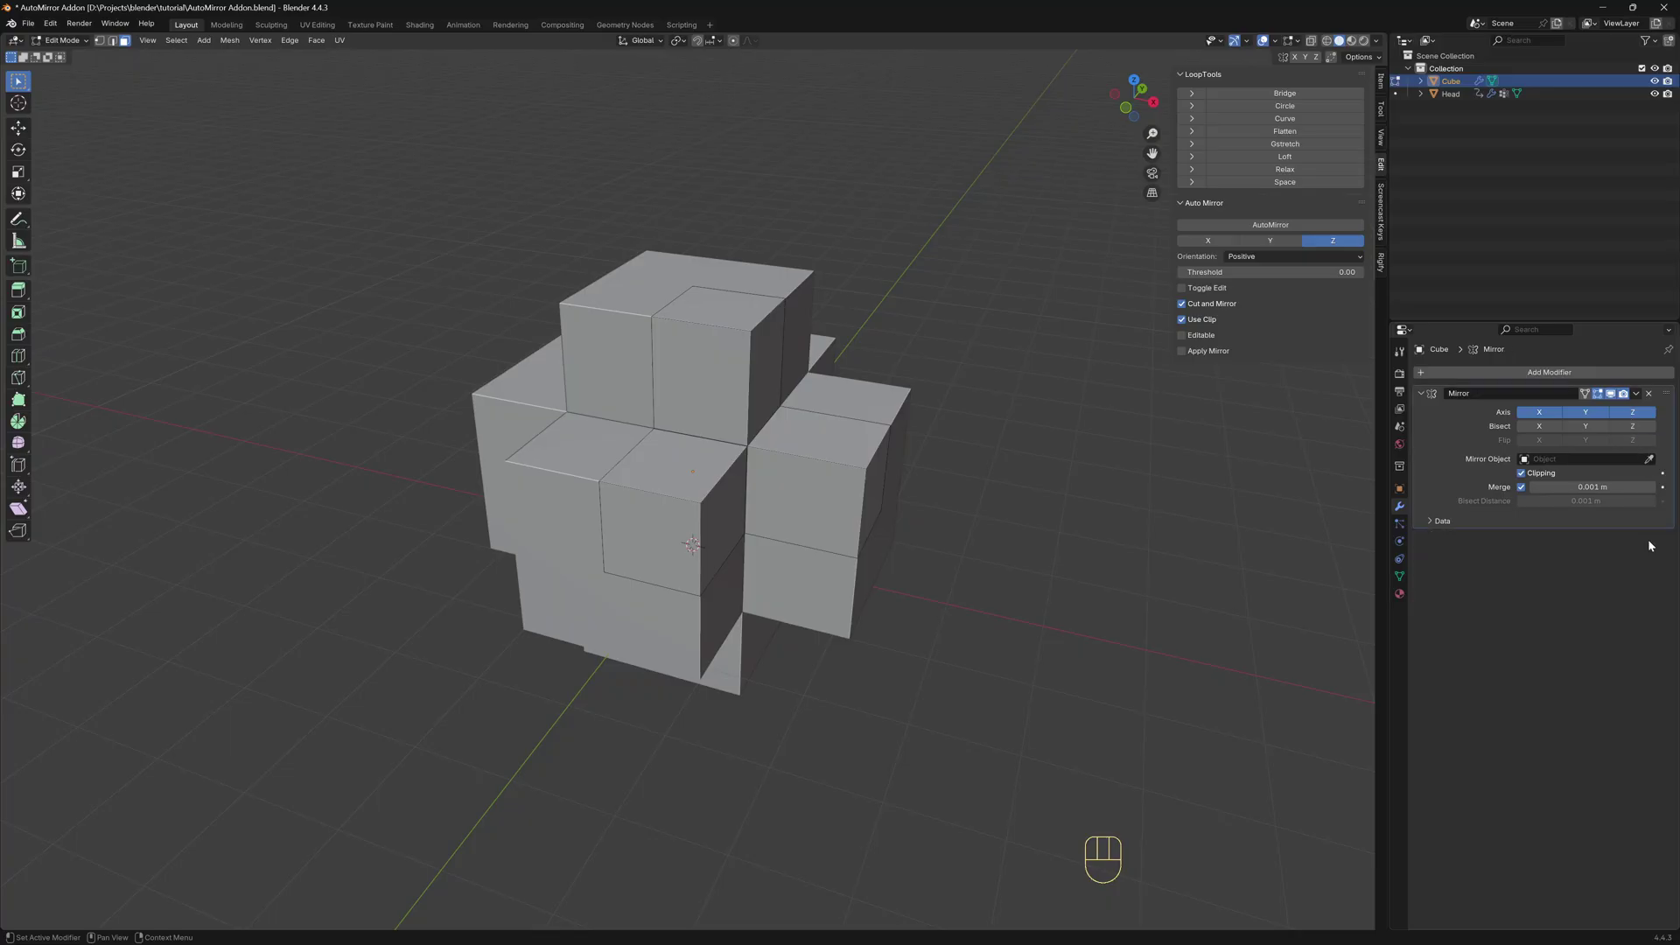
Step: Inset the cube's right, front and top faces and extrude them inward
{"action": "left_click", "coordinate": [873, 490]}
{"action": "left_click", "coordinate": [649, 539], "text": "shift"}
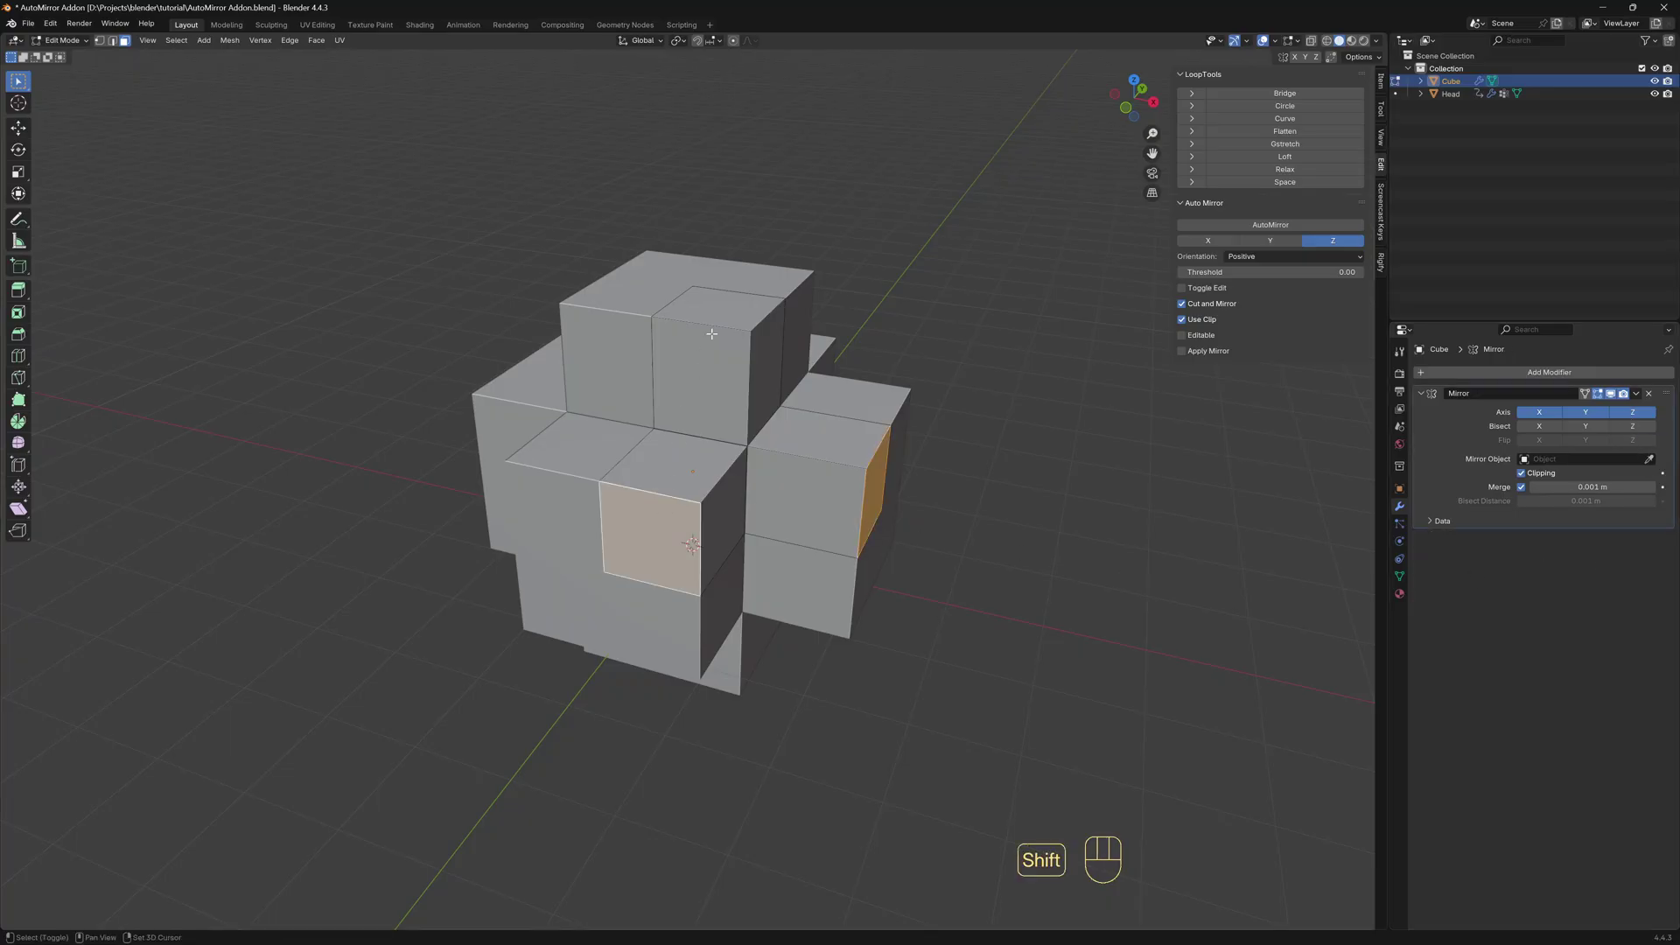
{"action": "left_click", "coordinate": [718, 308], "text": "shift"}
{"action": "key", "text": "i"}
{"action": "left_click", "coordinate": [1195, 638]}
{"action": "key", "text": "alt+e"}
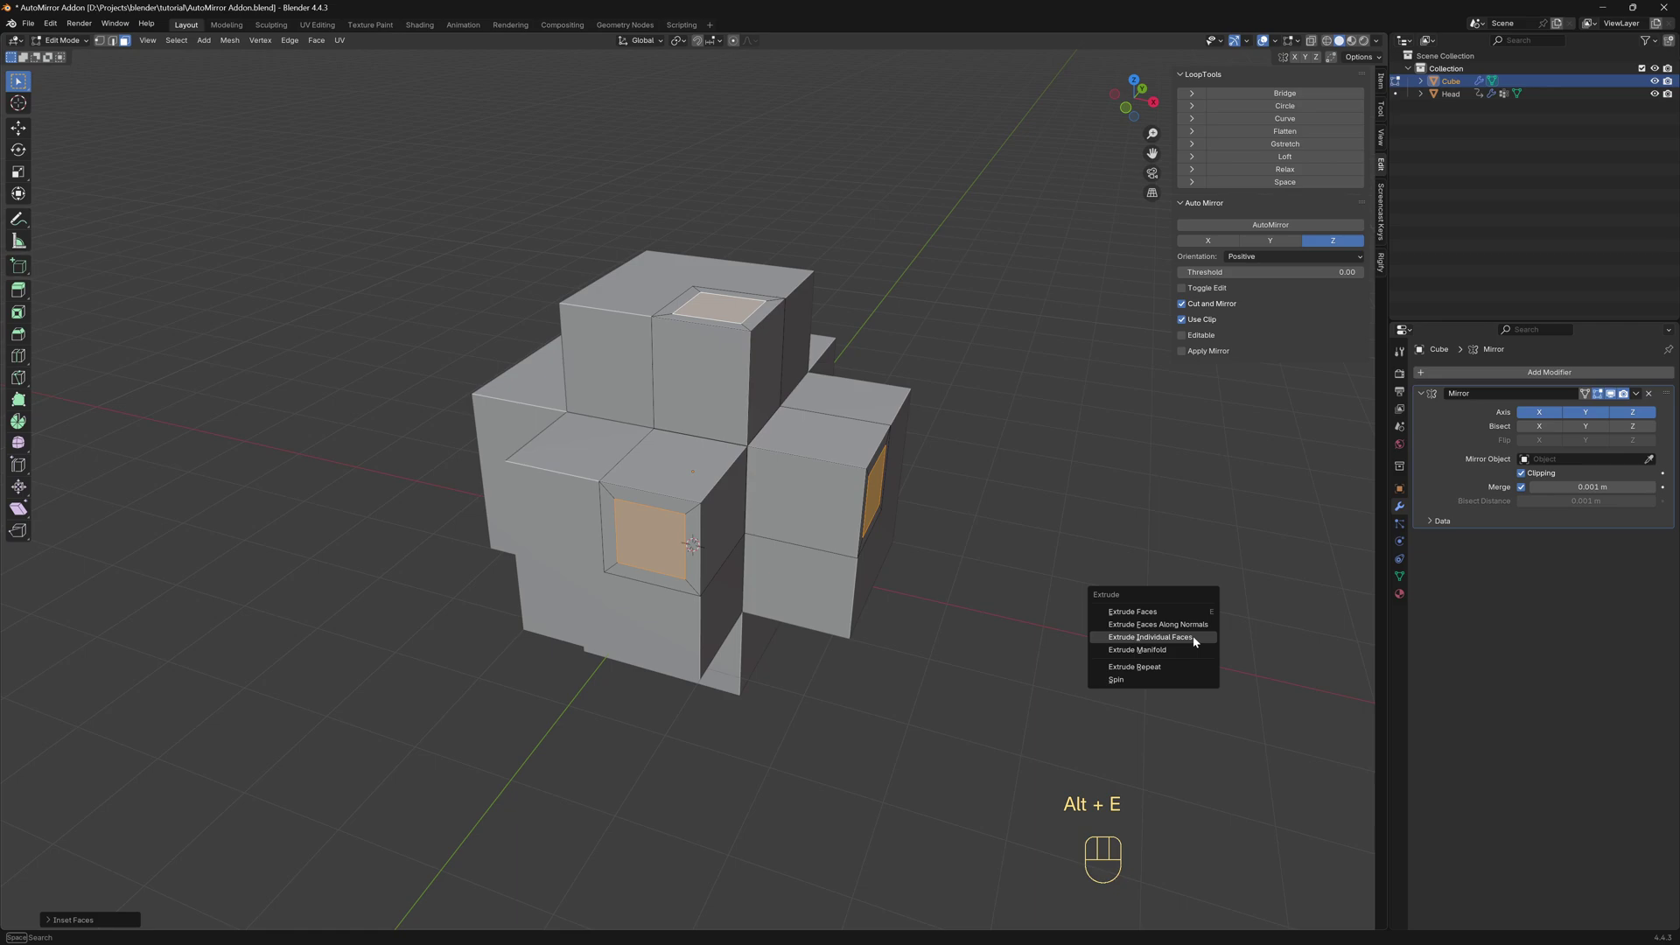
{"action": "left_click", "coordinate": [1190, 635]}
Step: Finish recessing the inset faces, then select the Head and mirror it across X
{"action": "left_click", "coordinate": [1208, 646]}
{"action": "key", "text": "Tab"}
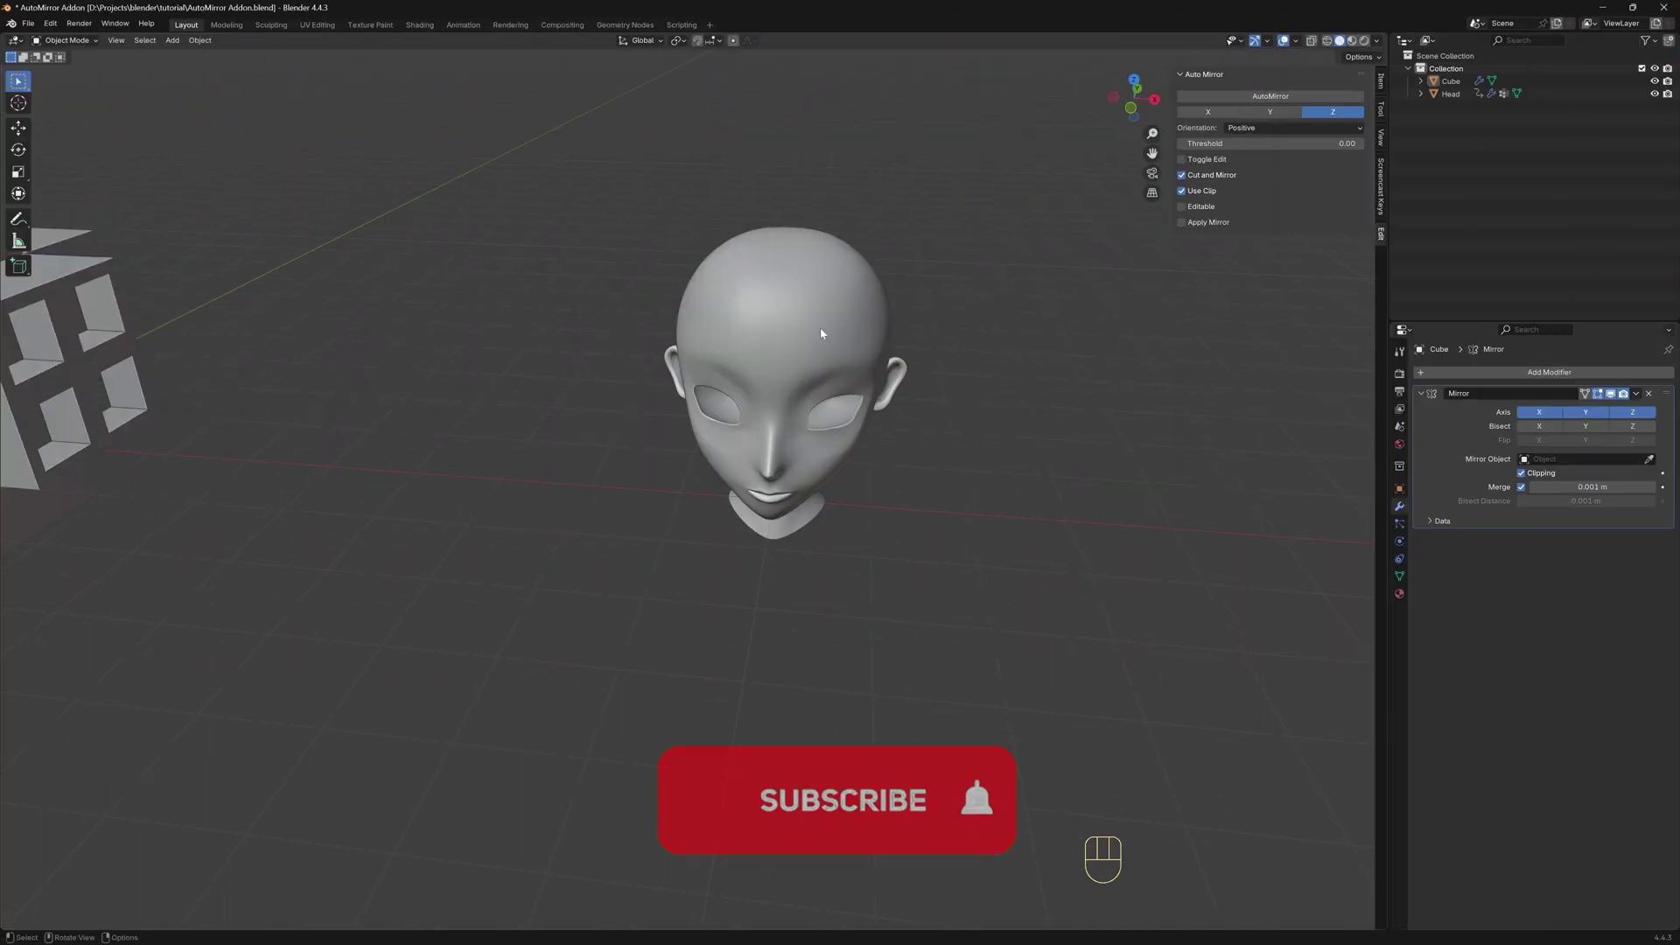
{"action": "left_click", "coordinate": [821, 333]}
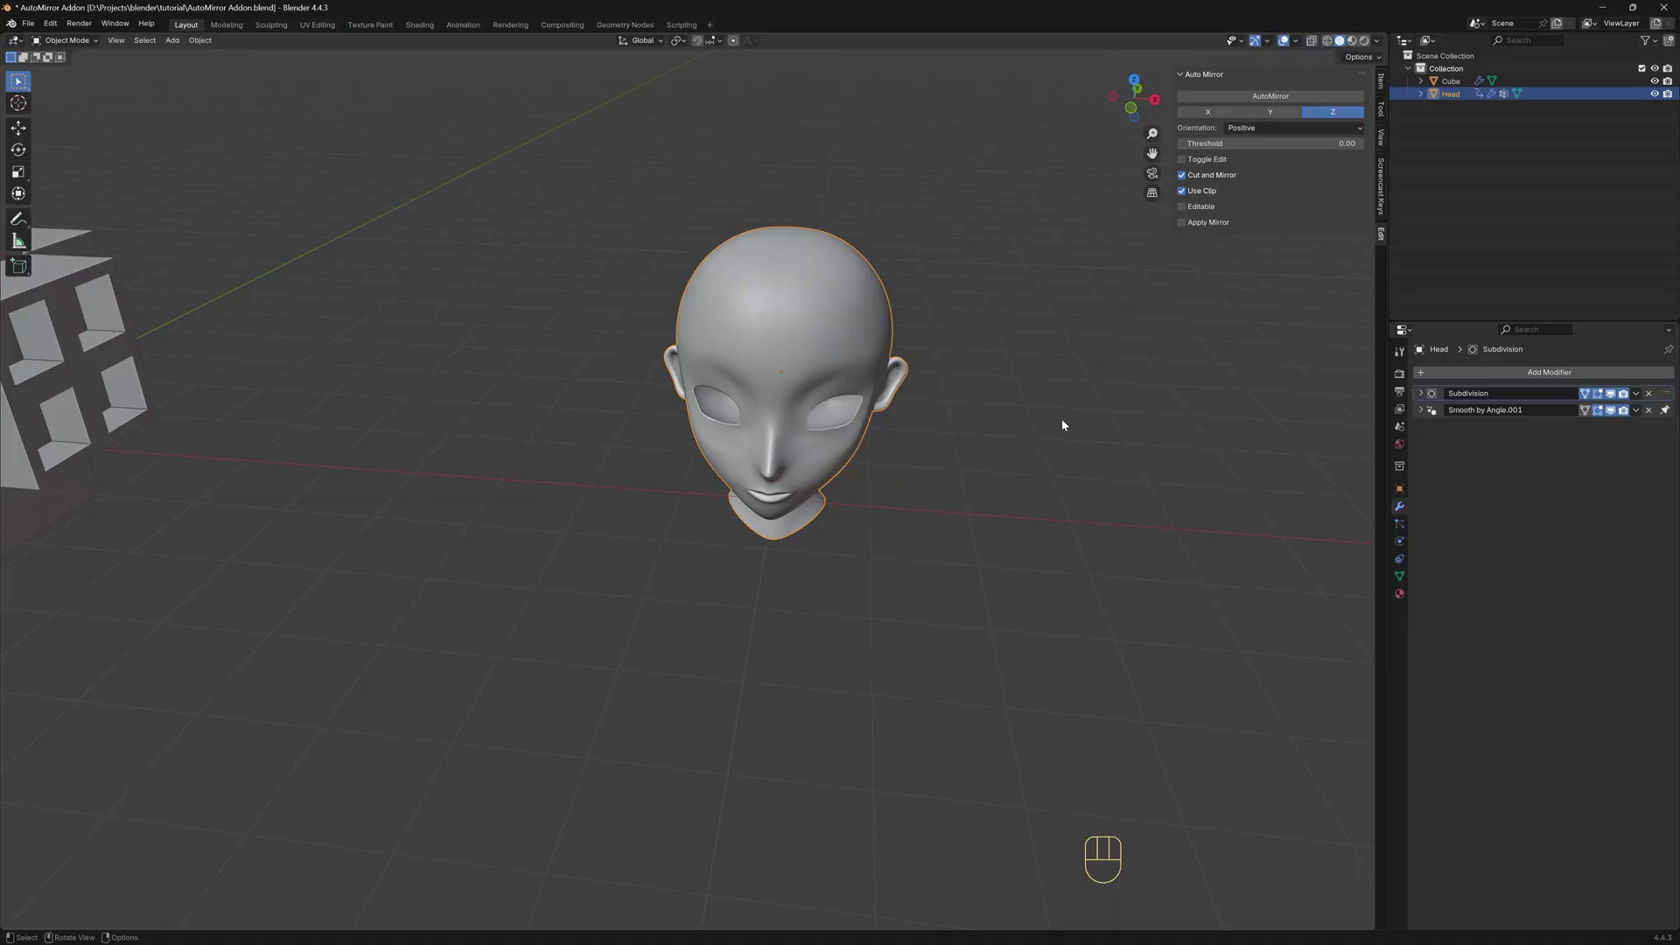
{"action": "left_click", "coordinate": [1210, 113]}
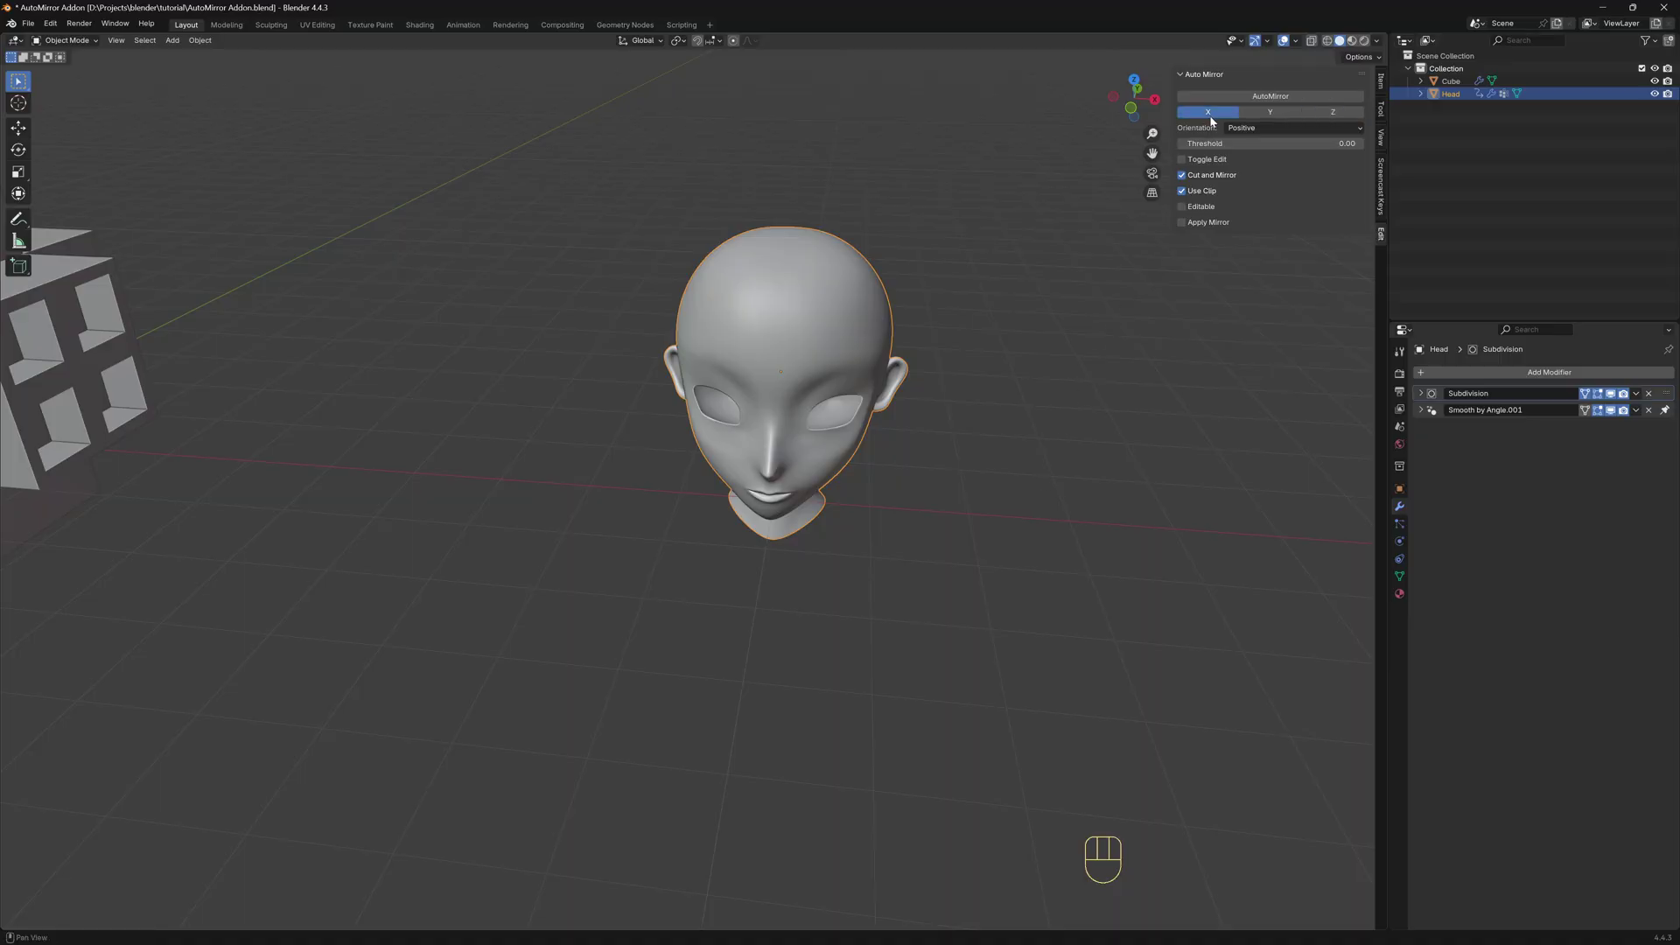
{"action": "left_click", "coordinate": [1269, 96]}
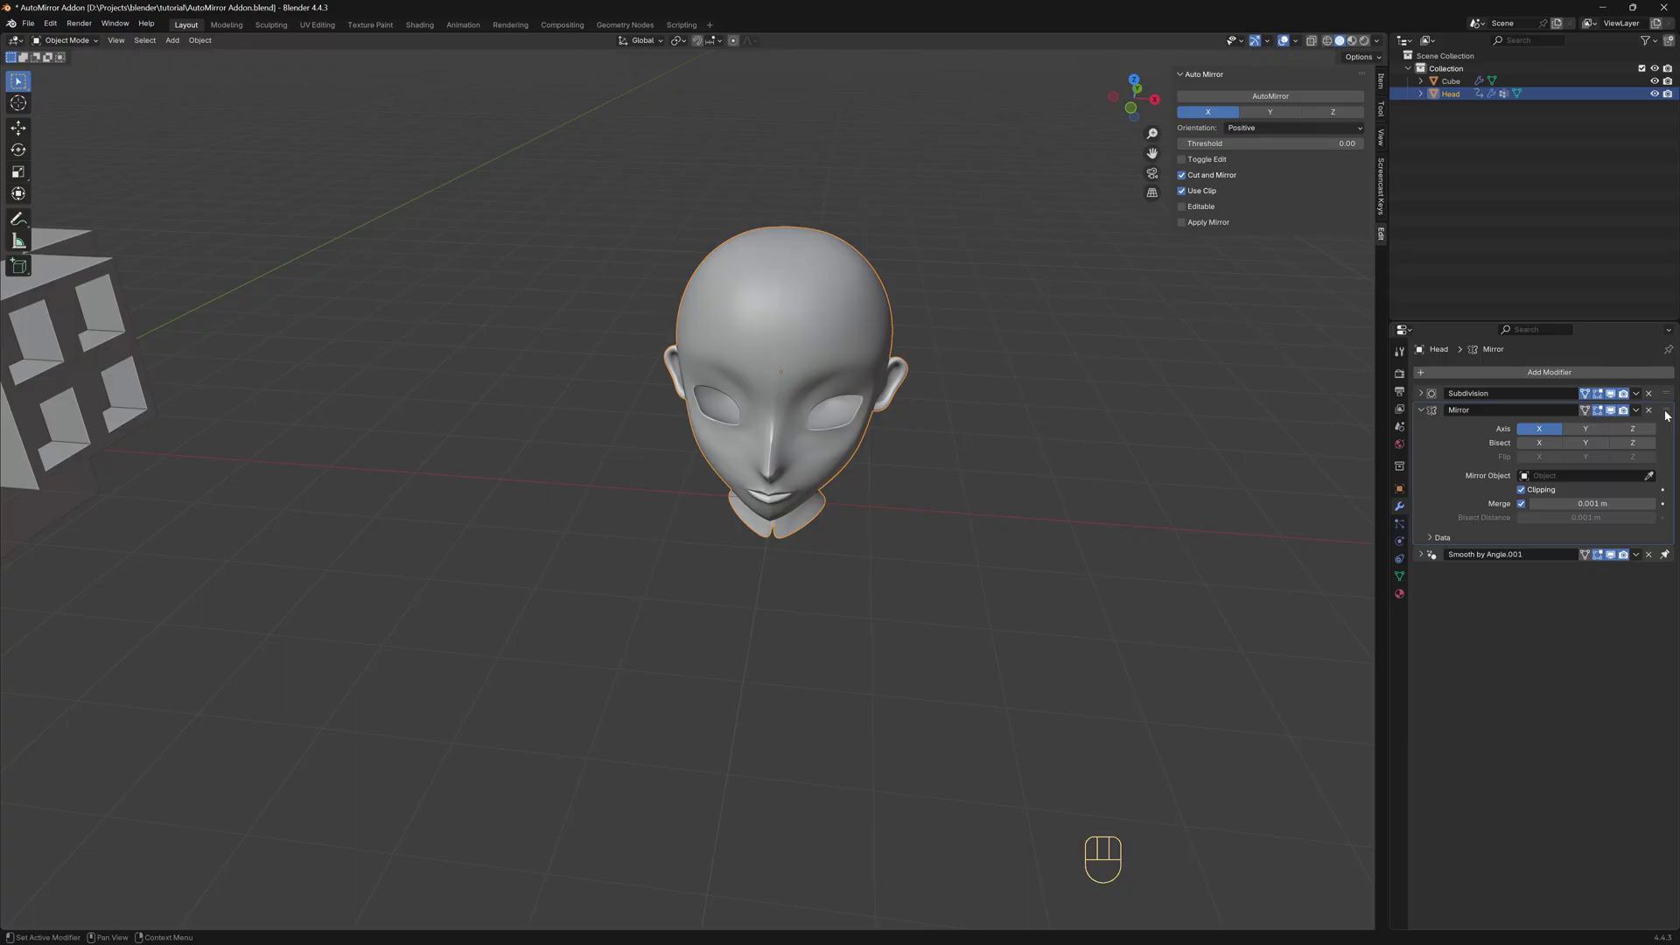
Step: Move the Mirror modifier above Subdivision and select a head face in Edit Mode
{"action": "left_click_drag", "start_coordinate": [1666, 411], "coordinate": [1668, 395]}
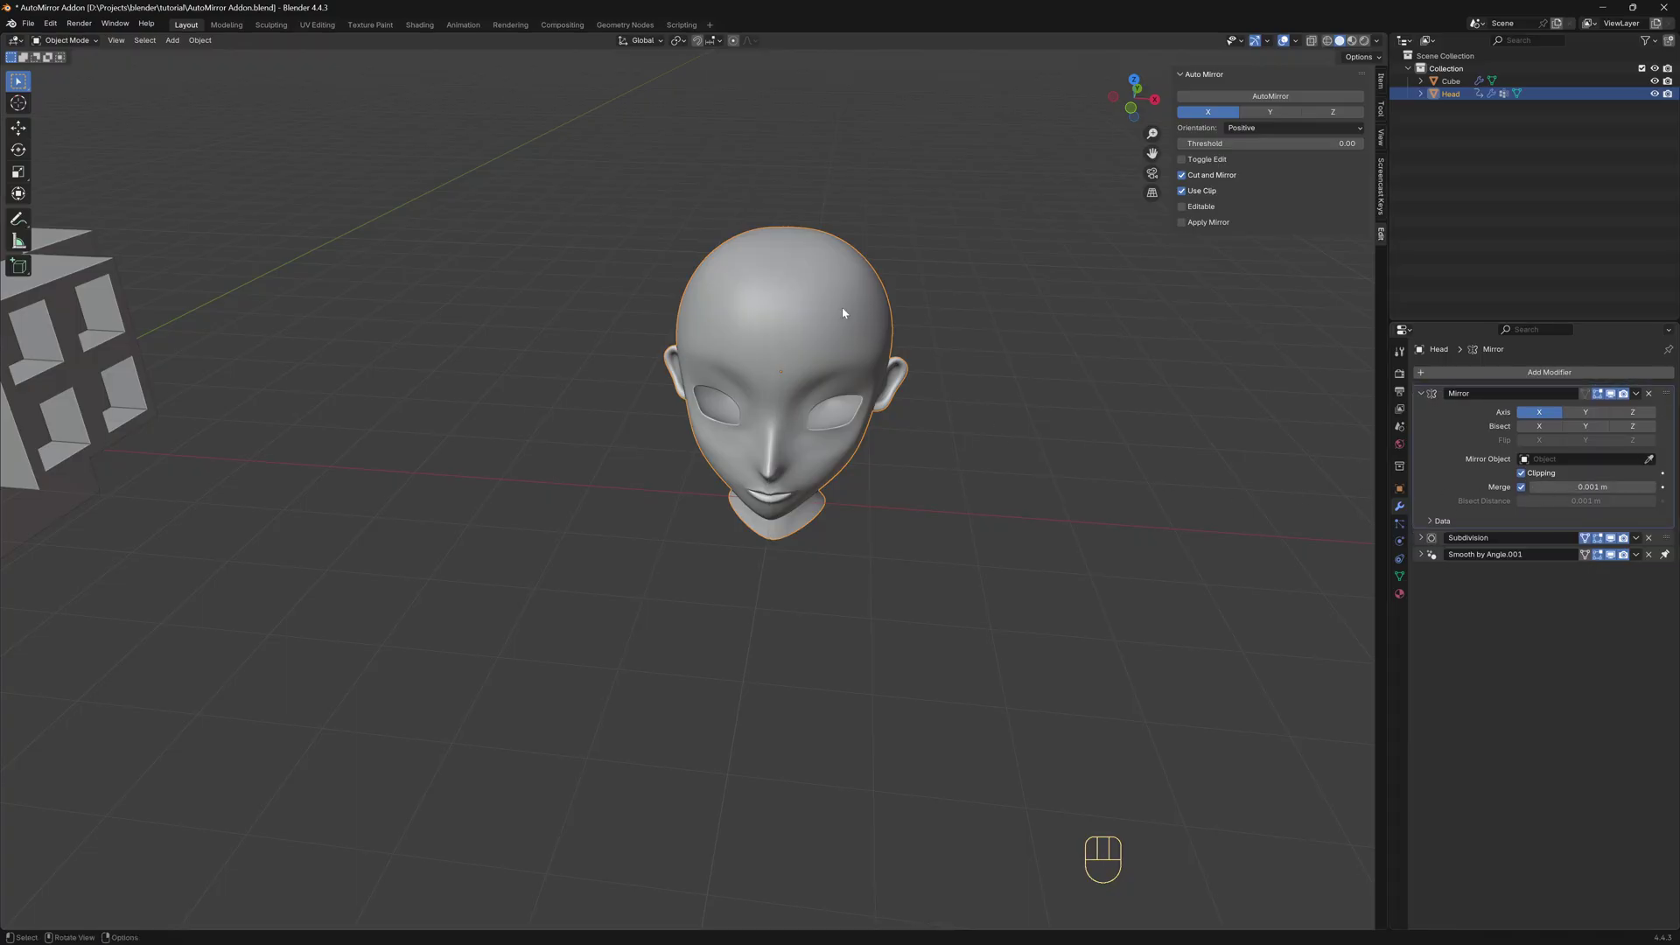
{"action": "key", "text": "Tab"}
{"action": "middle_click_drag", "start_coordinate": [854, 317], "coordinate": [867, 264]}
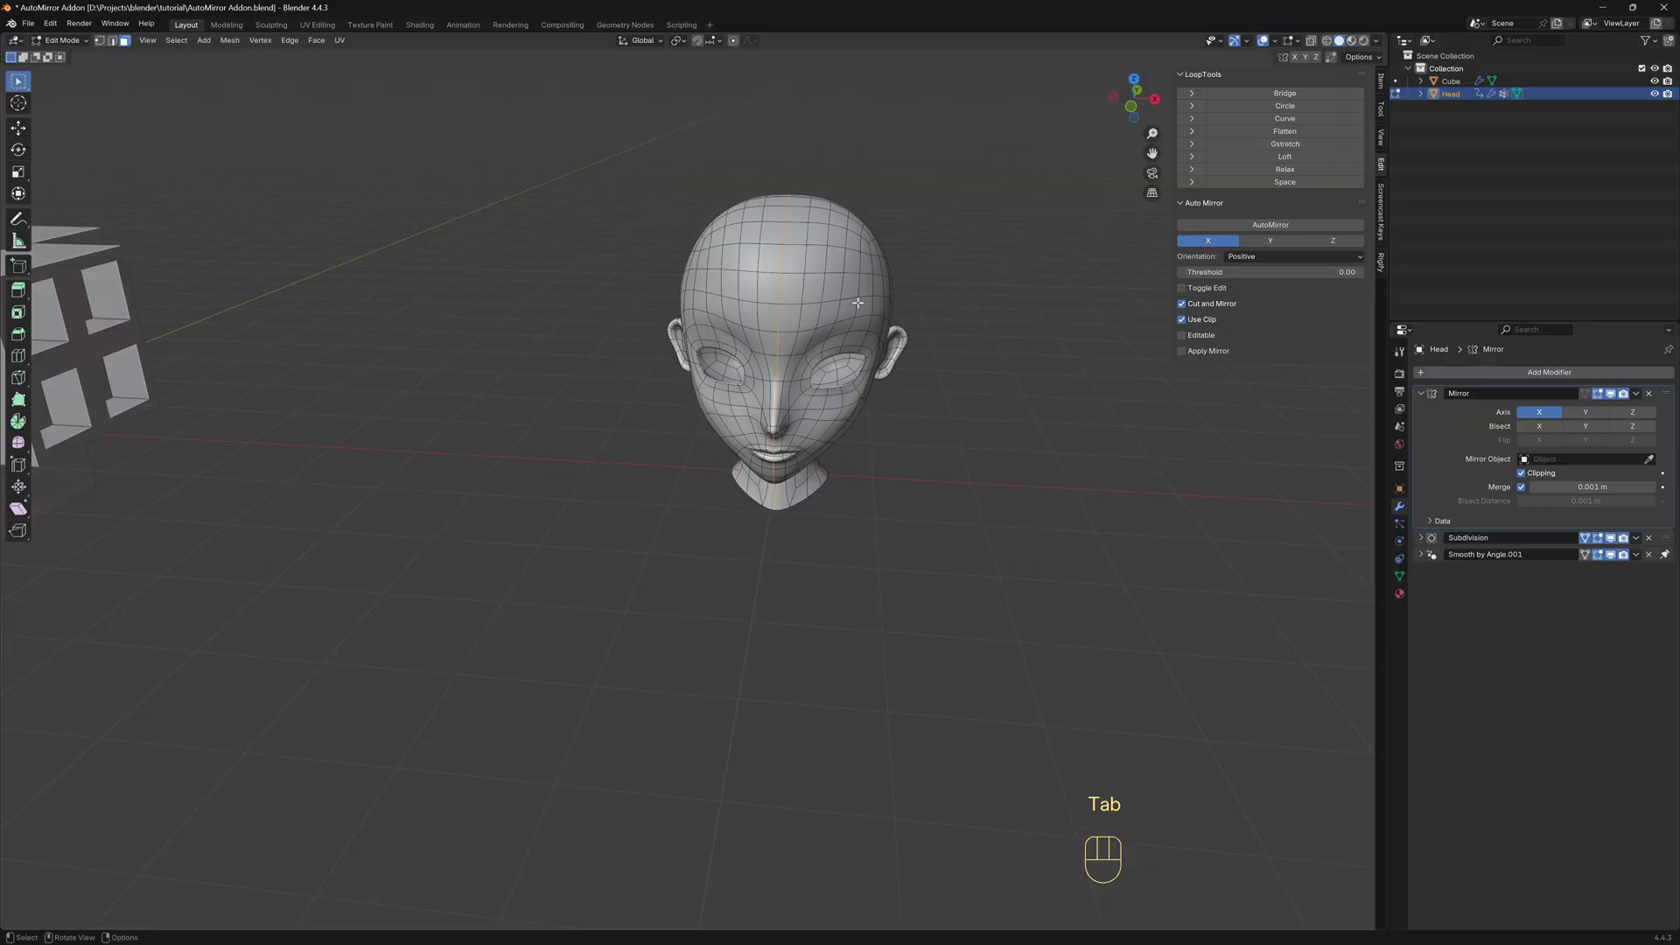
{"action": "left_click", "coordinate": [866, 264]}
Step: Test proportional moves on the head's cheek faces, cancelling each
{"action": "key", "text": "g"}
{"action": "scroll", "coordinate": [1070, 381], "scroll_direction": "down", "scroll_amount": 9}
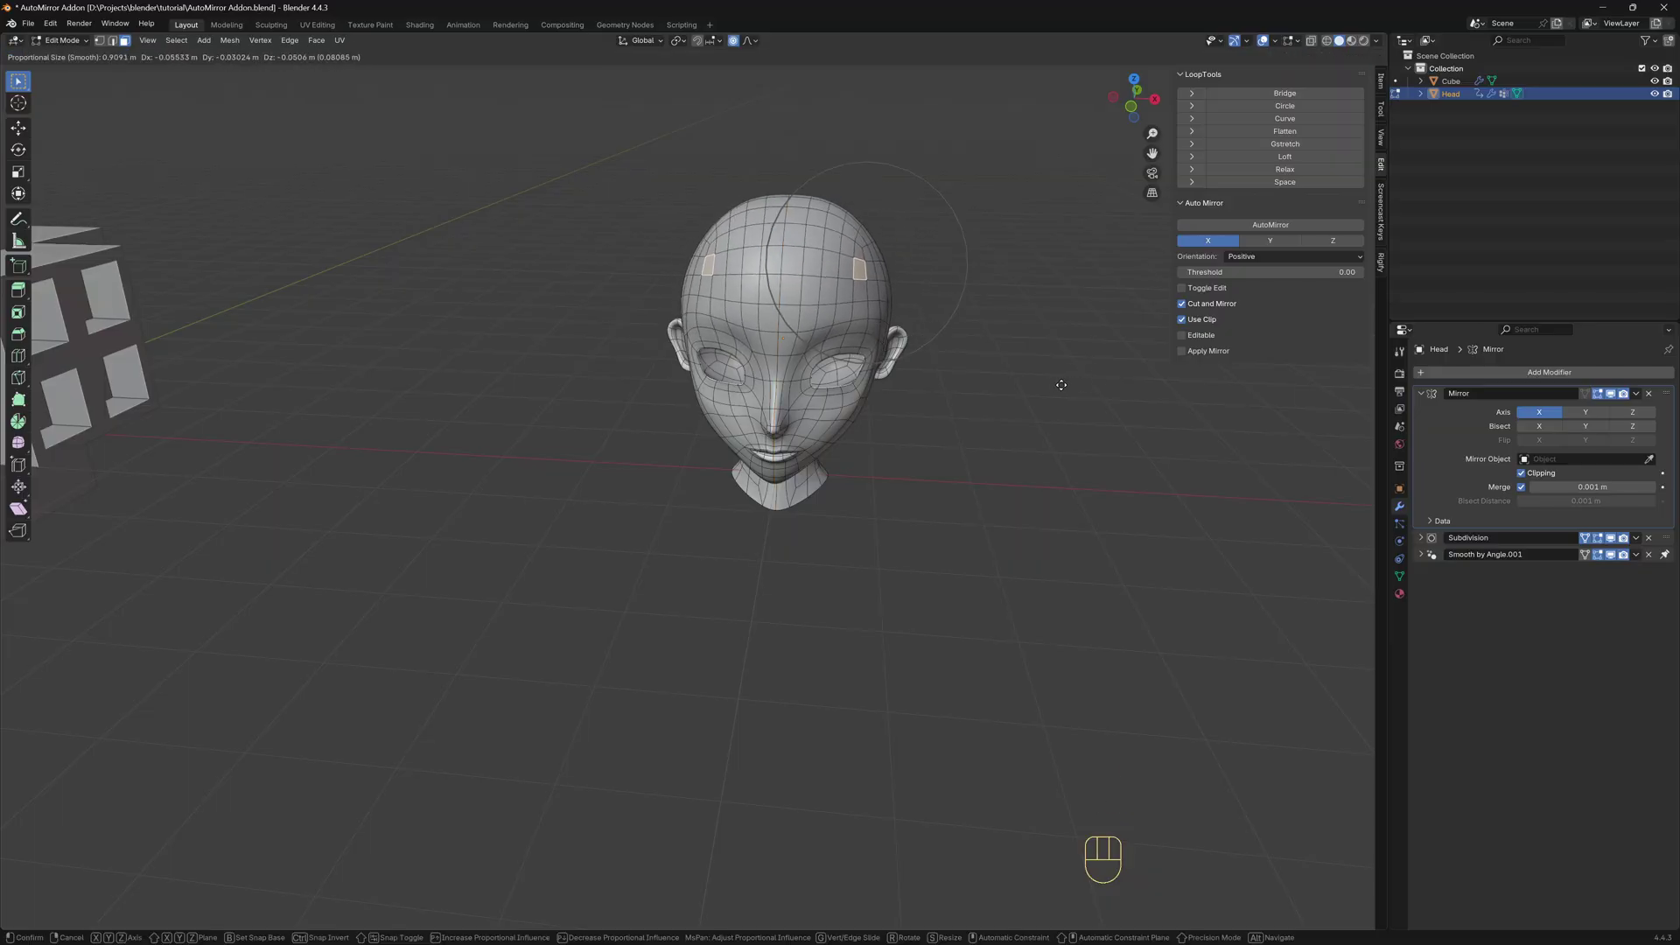
{"action": "right_click", "coordinate": [1067, 375]}
{"action": "left_click", "coordinate": [891, 463]}
{"action": "key", "text": "g"}
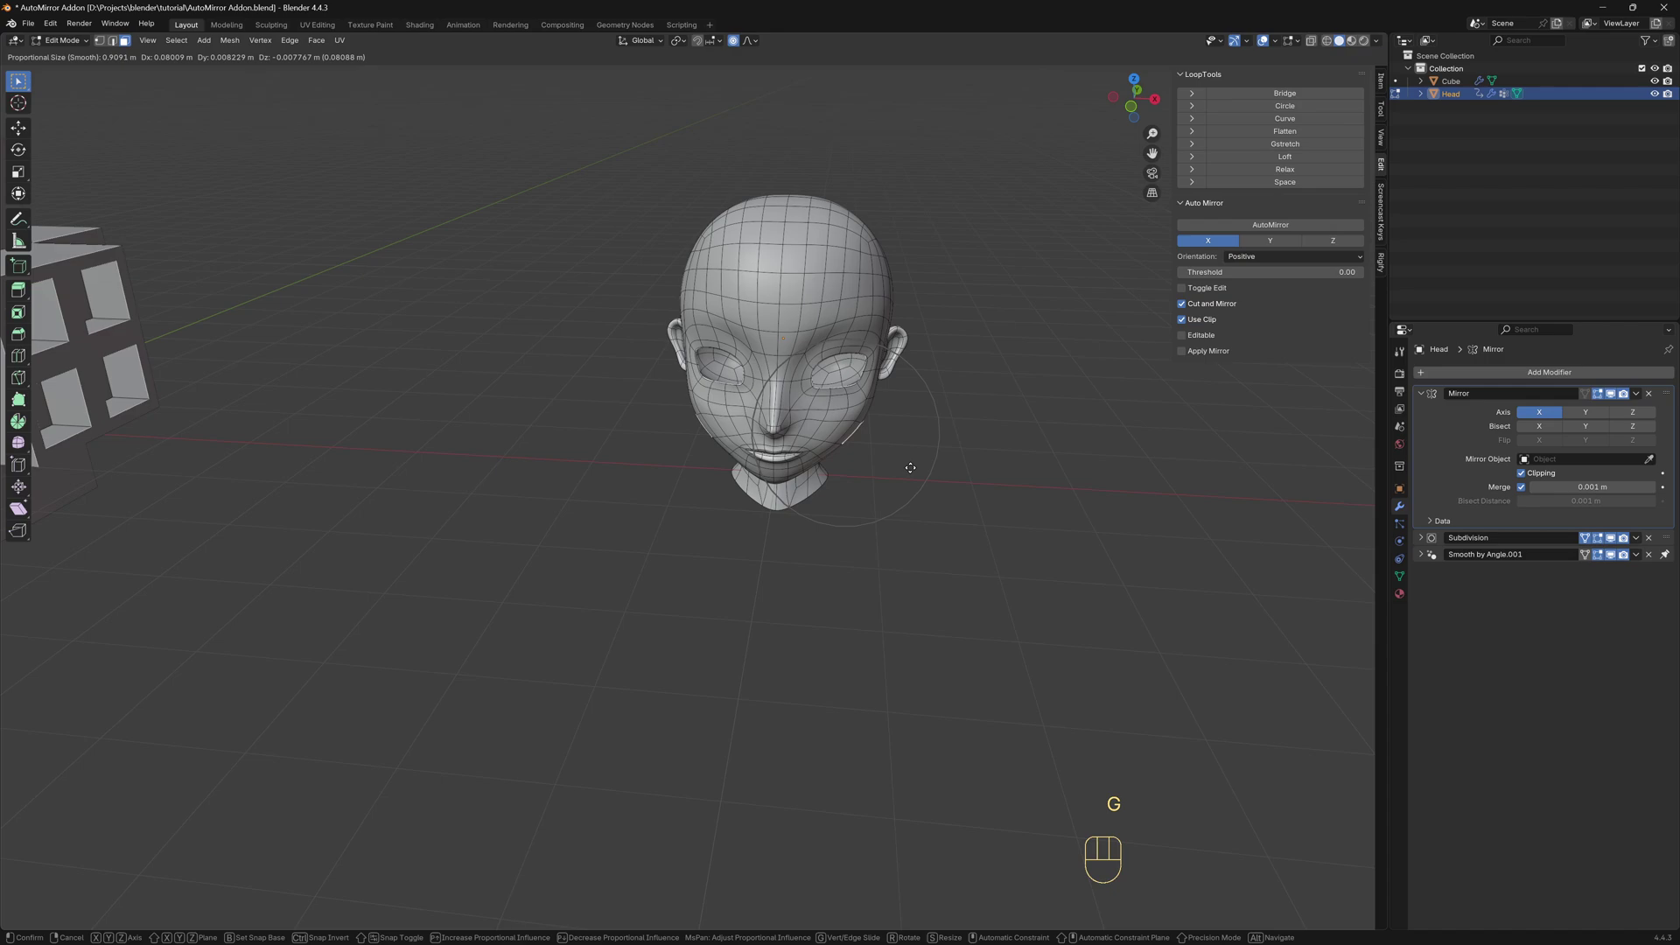
{"action": "right_click", "coordinate": [914, 469]}
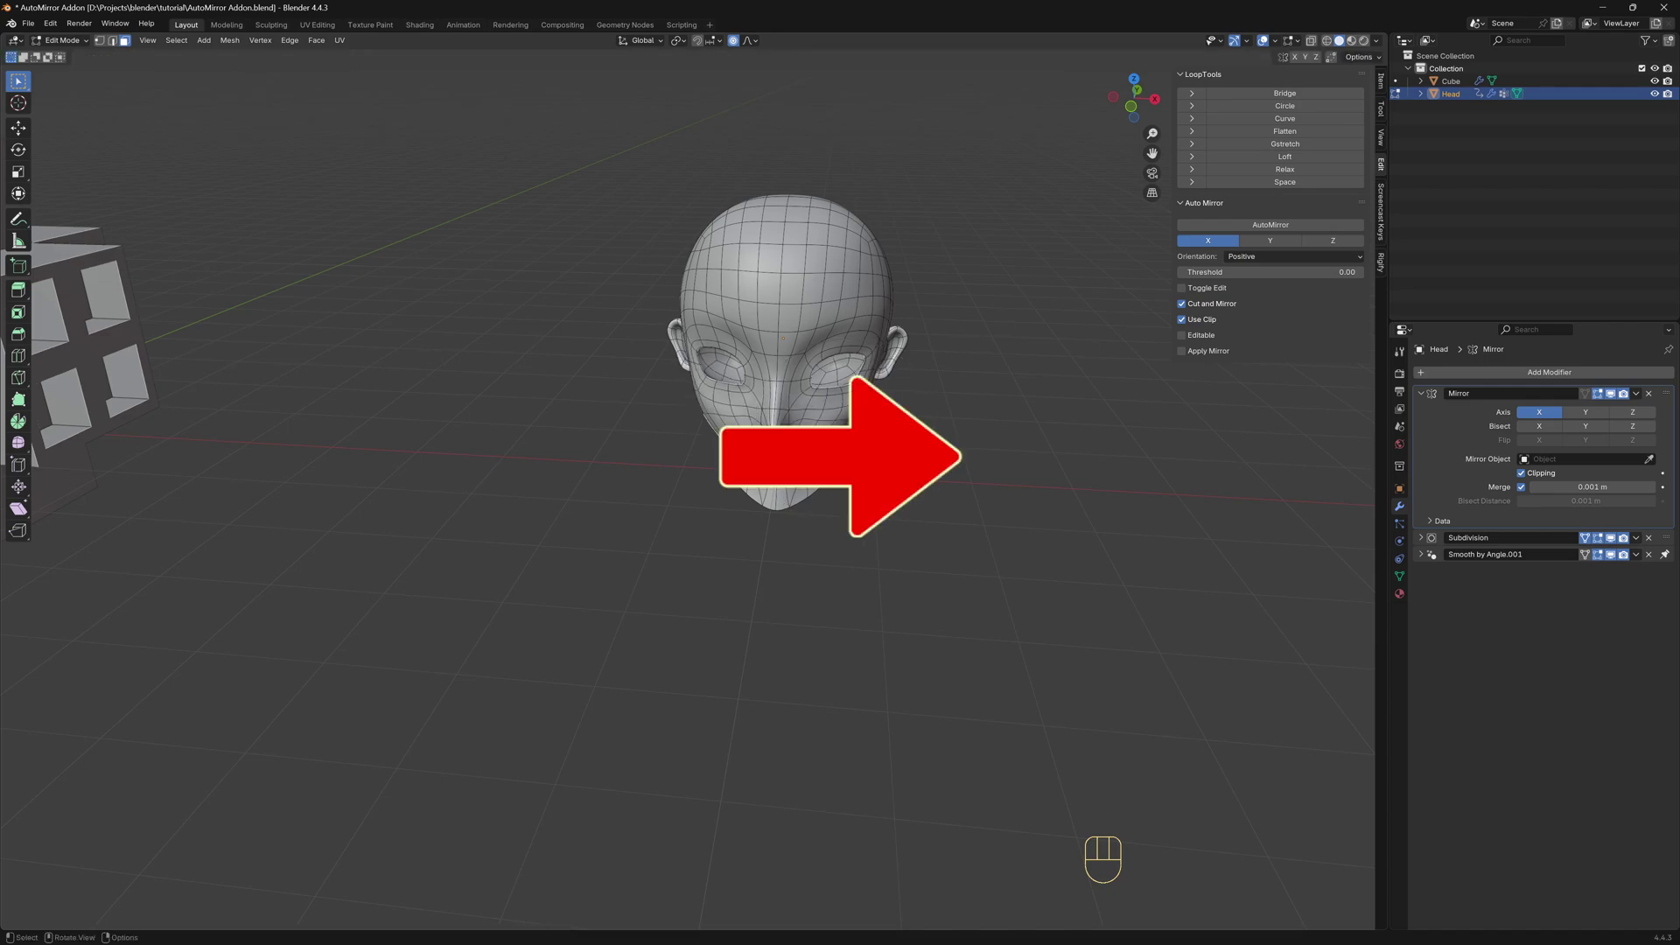